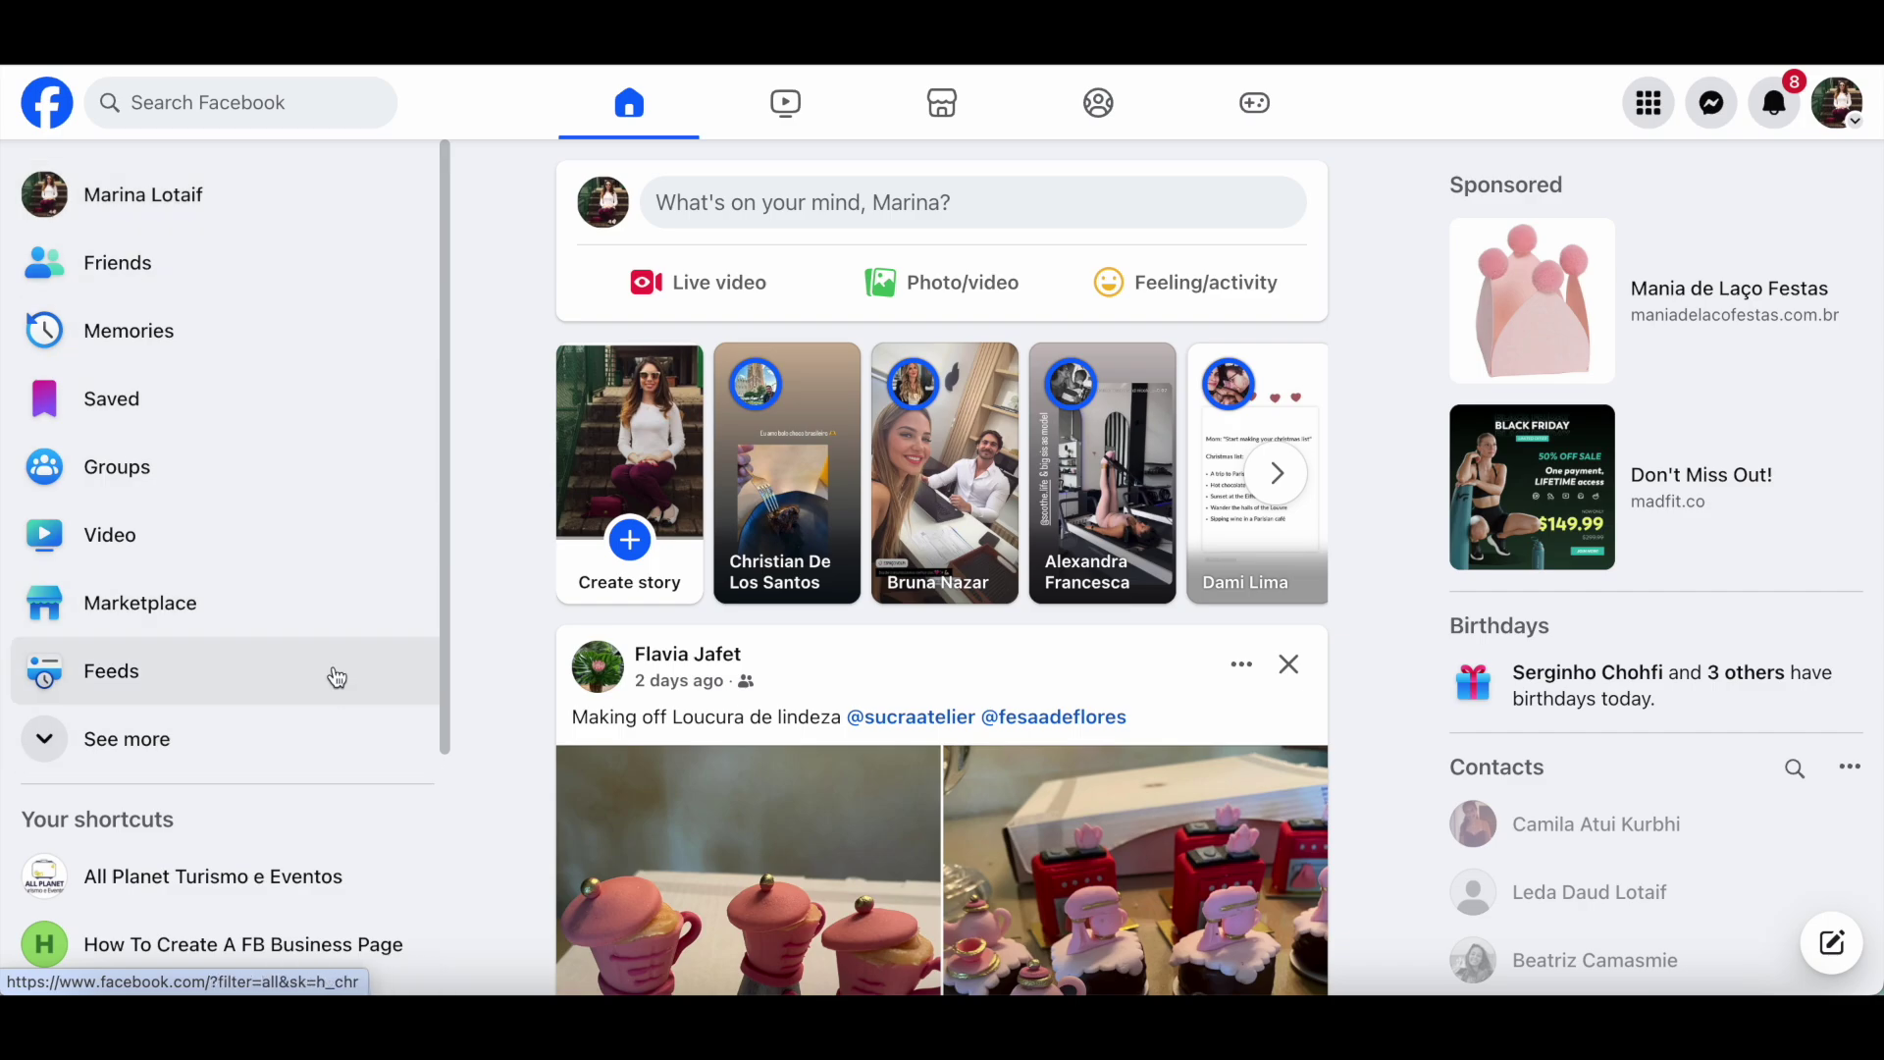
# Expand the sidebar shortcuts and go to the Pages section.
pyautogui.click(186, 759)
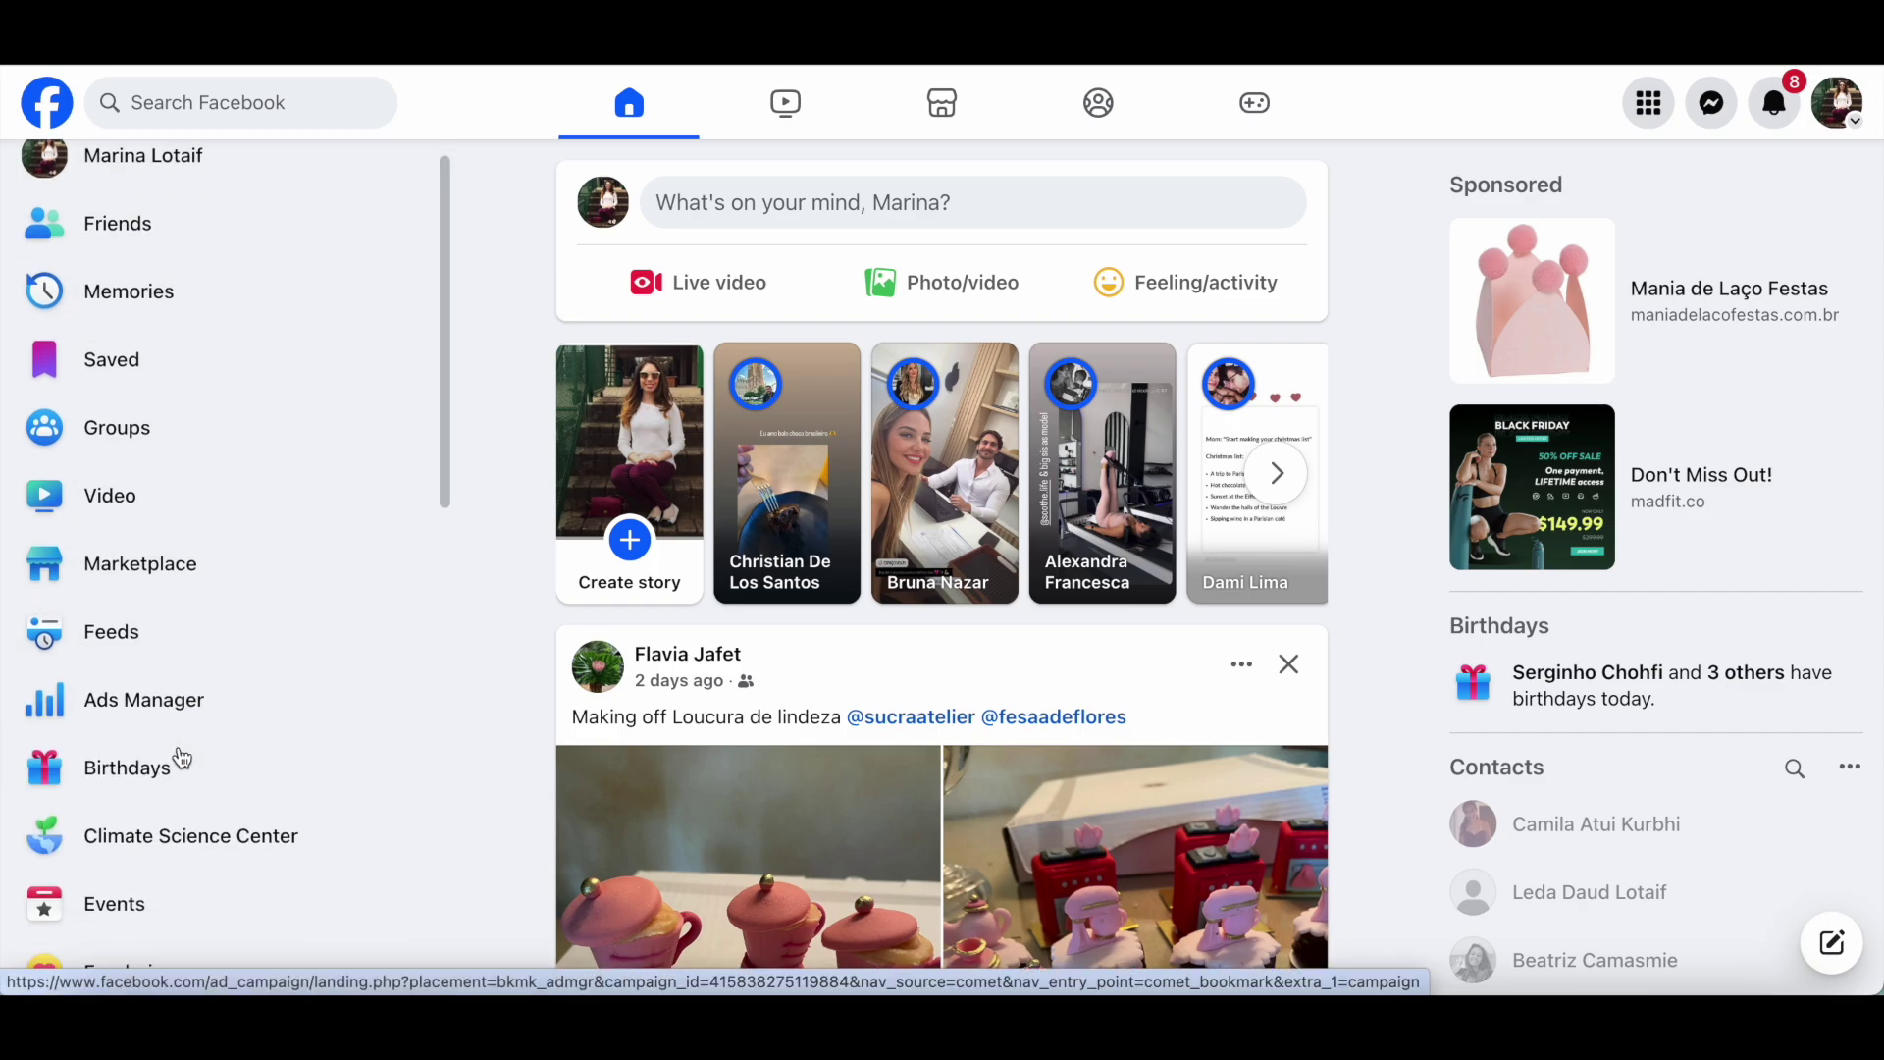
pyautogui.scroll(-2, 181, 755)
pyautogui.scroll(-2, 180, 754)
pyautogui.scroll(-2, 182, 754)
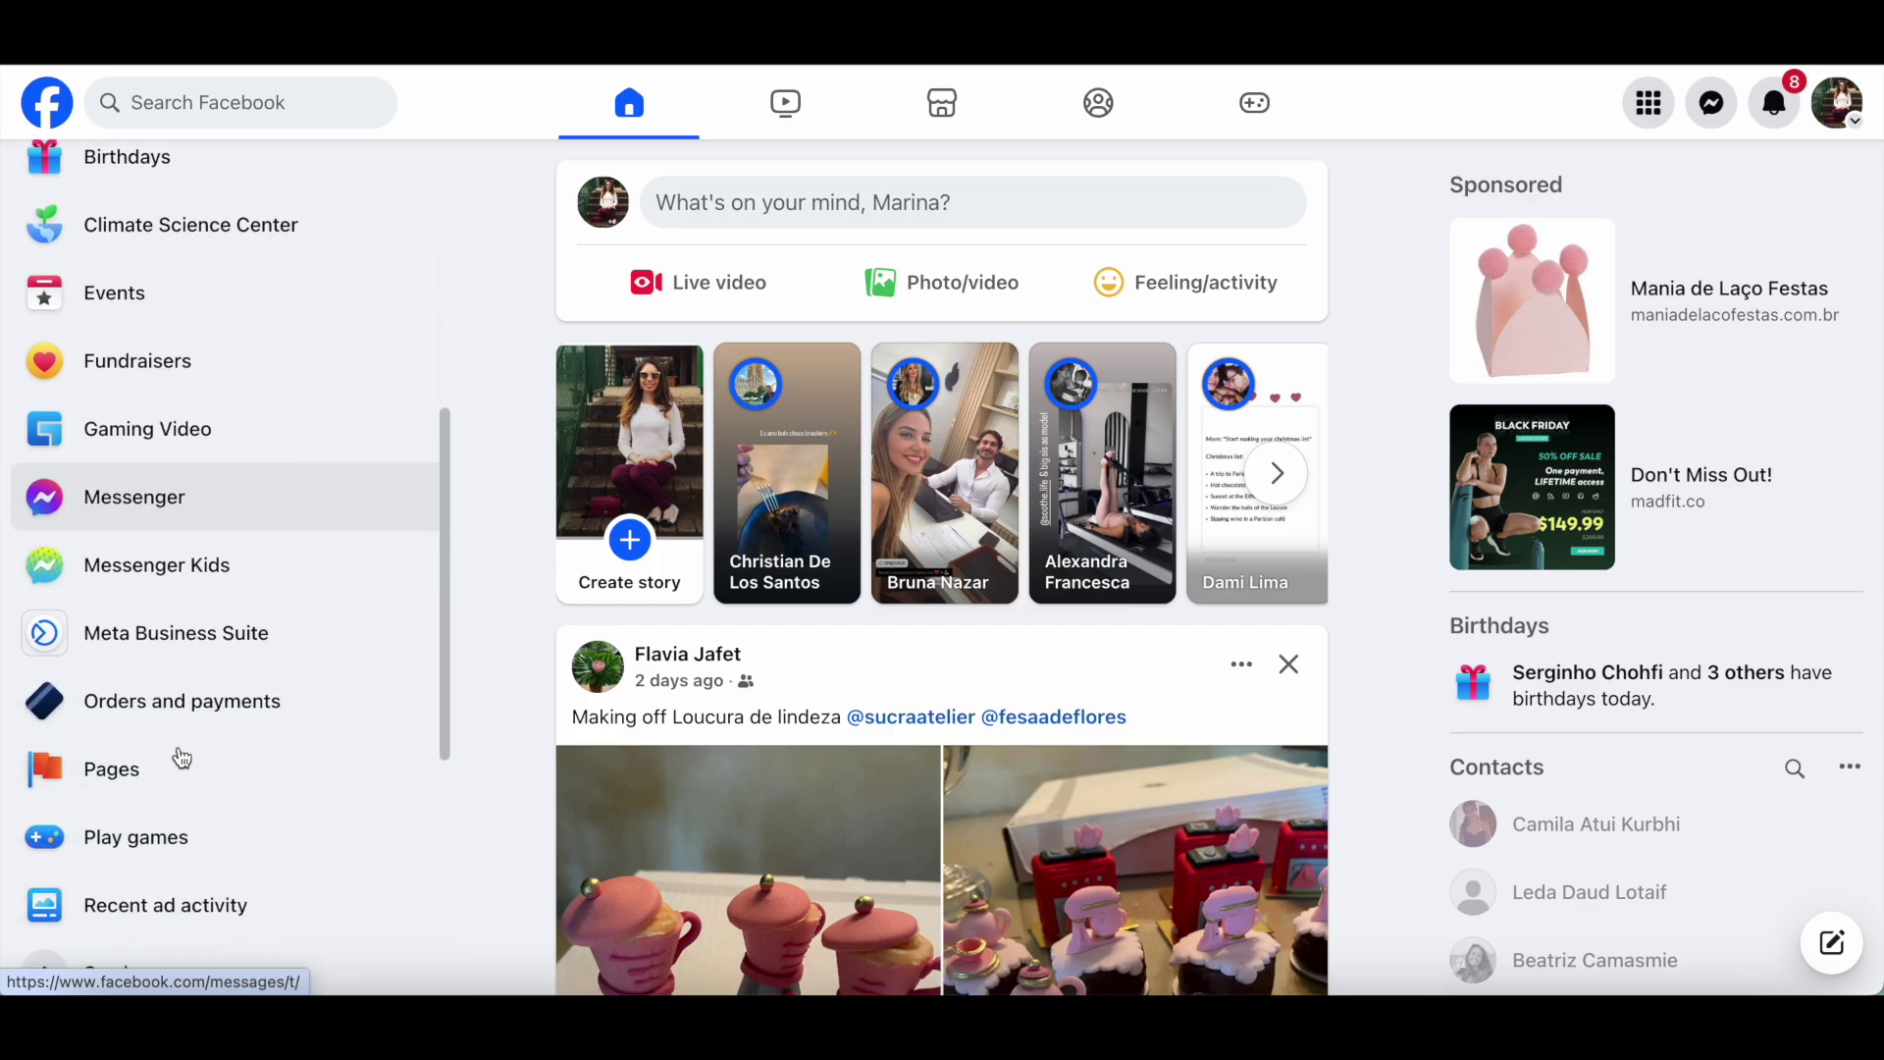
pyautogui.click(111, 769)
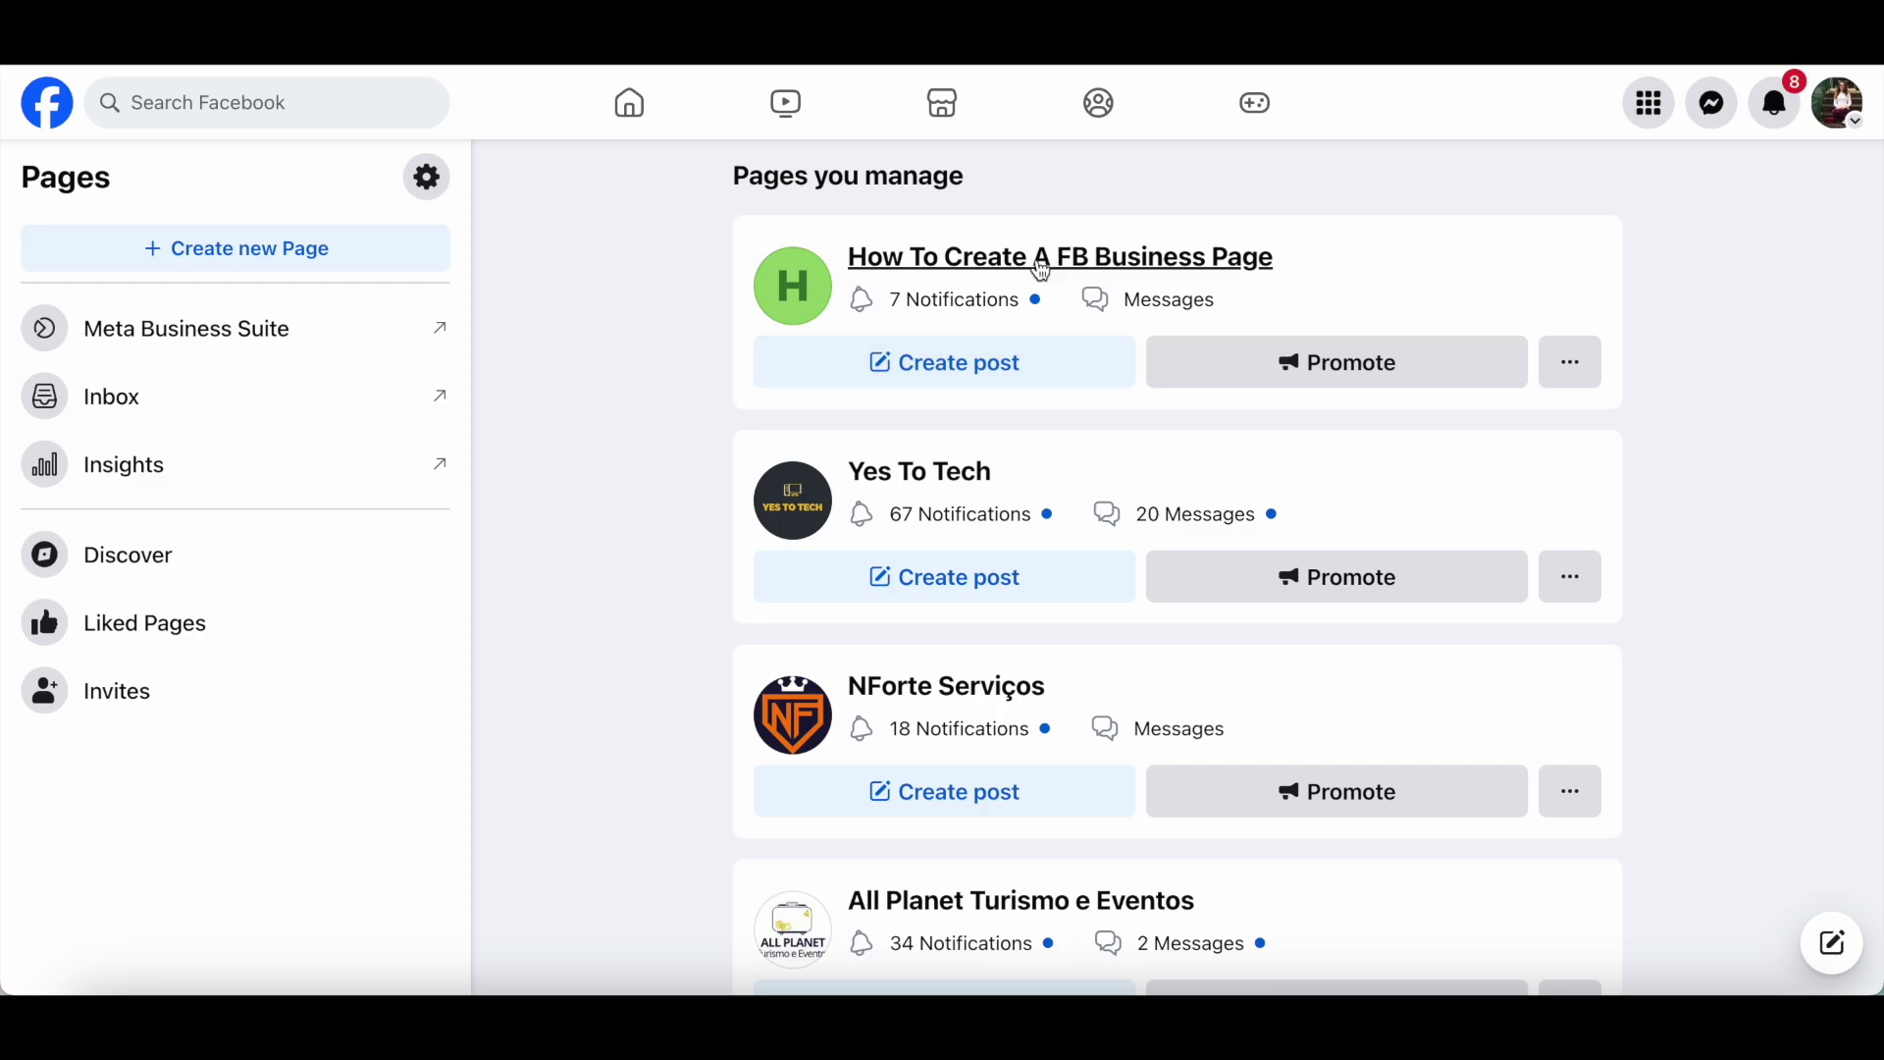
# Open How To Create A FB Business Page and switch the account to that page's profile.
pyautogui.click(1111, 263)
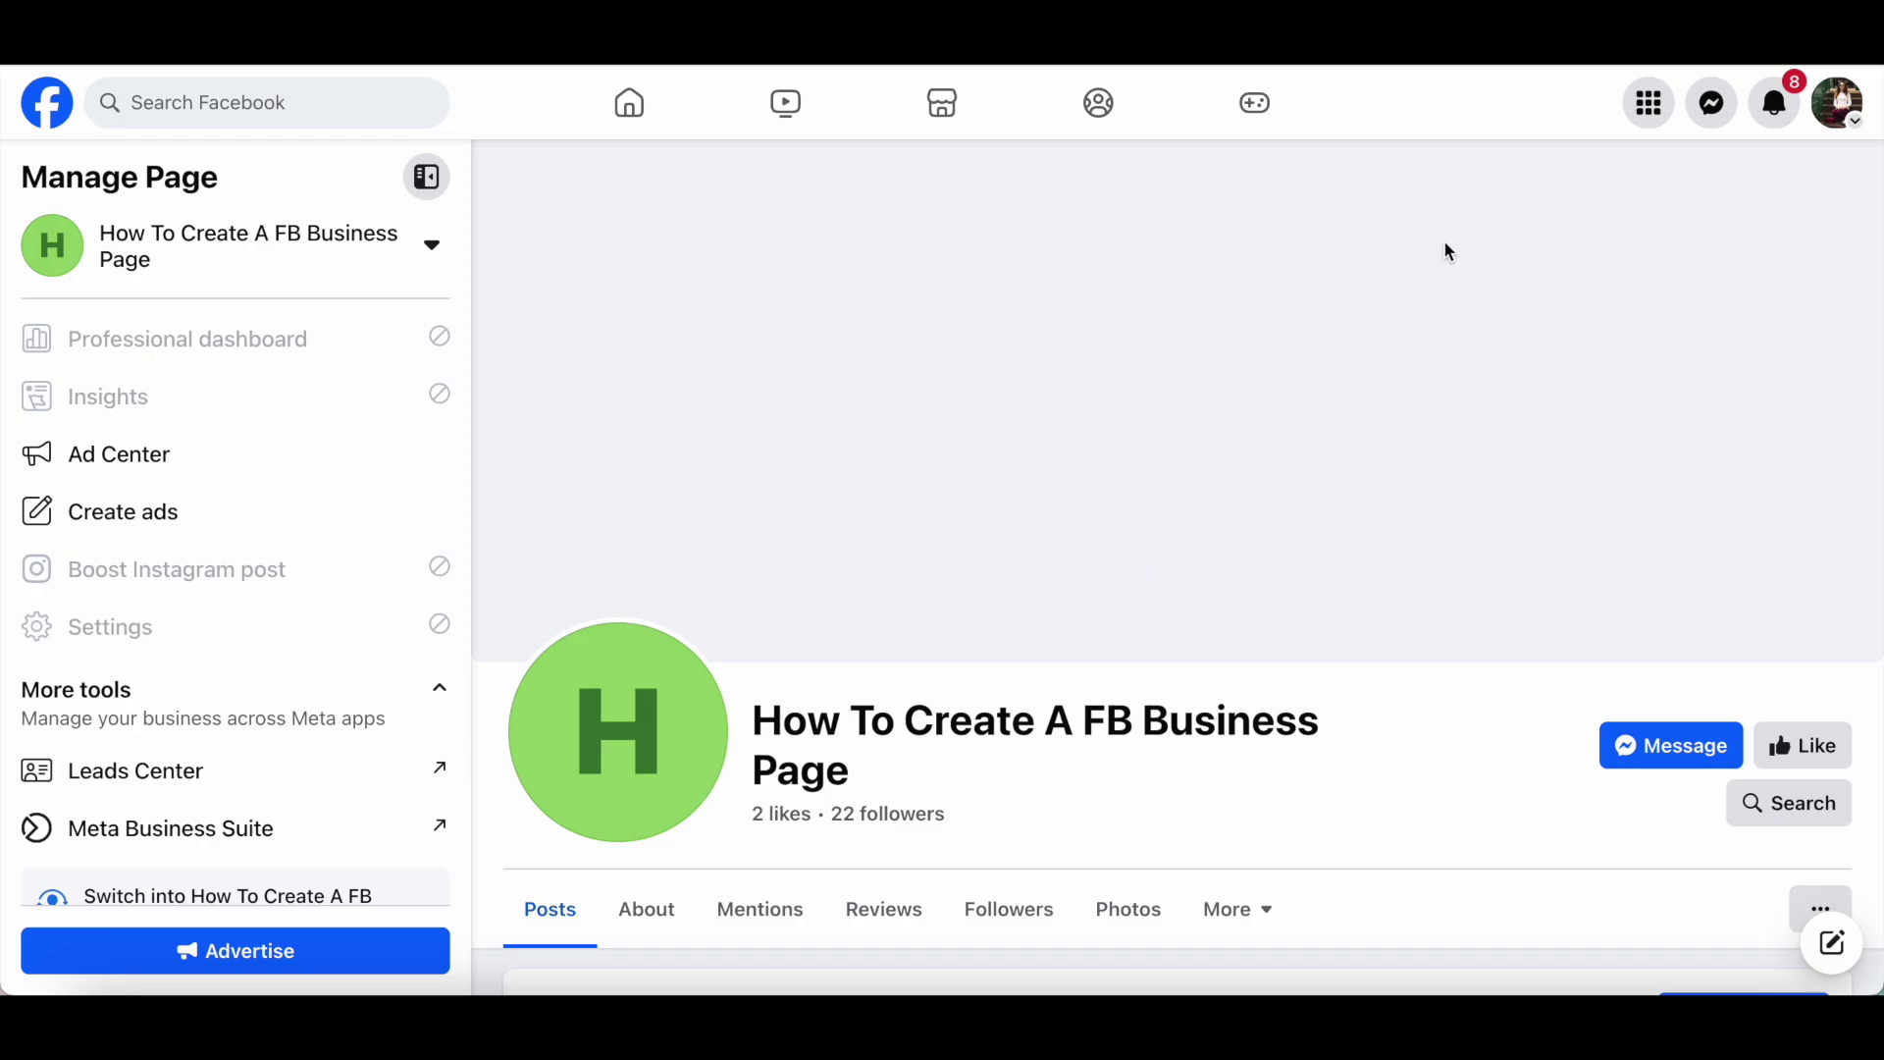
pyautogui.click(1837, 102)
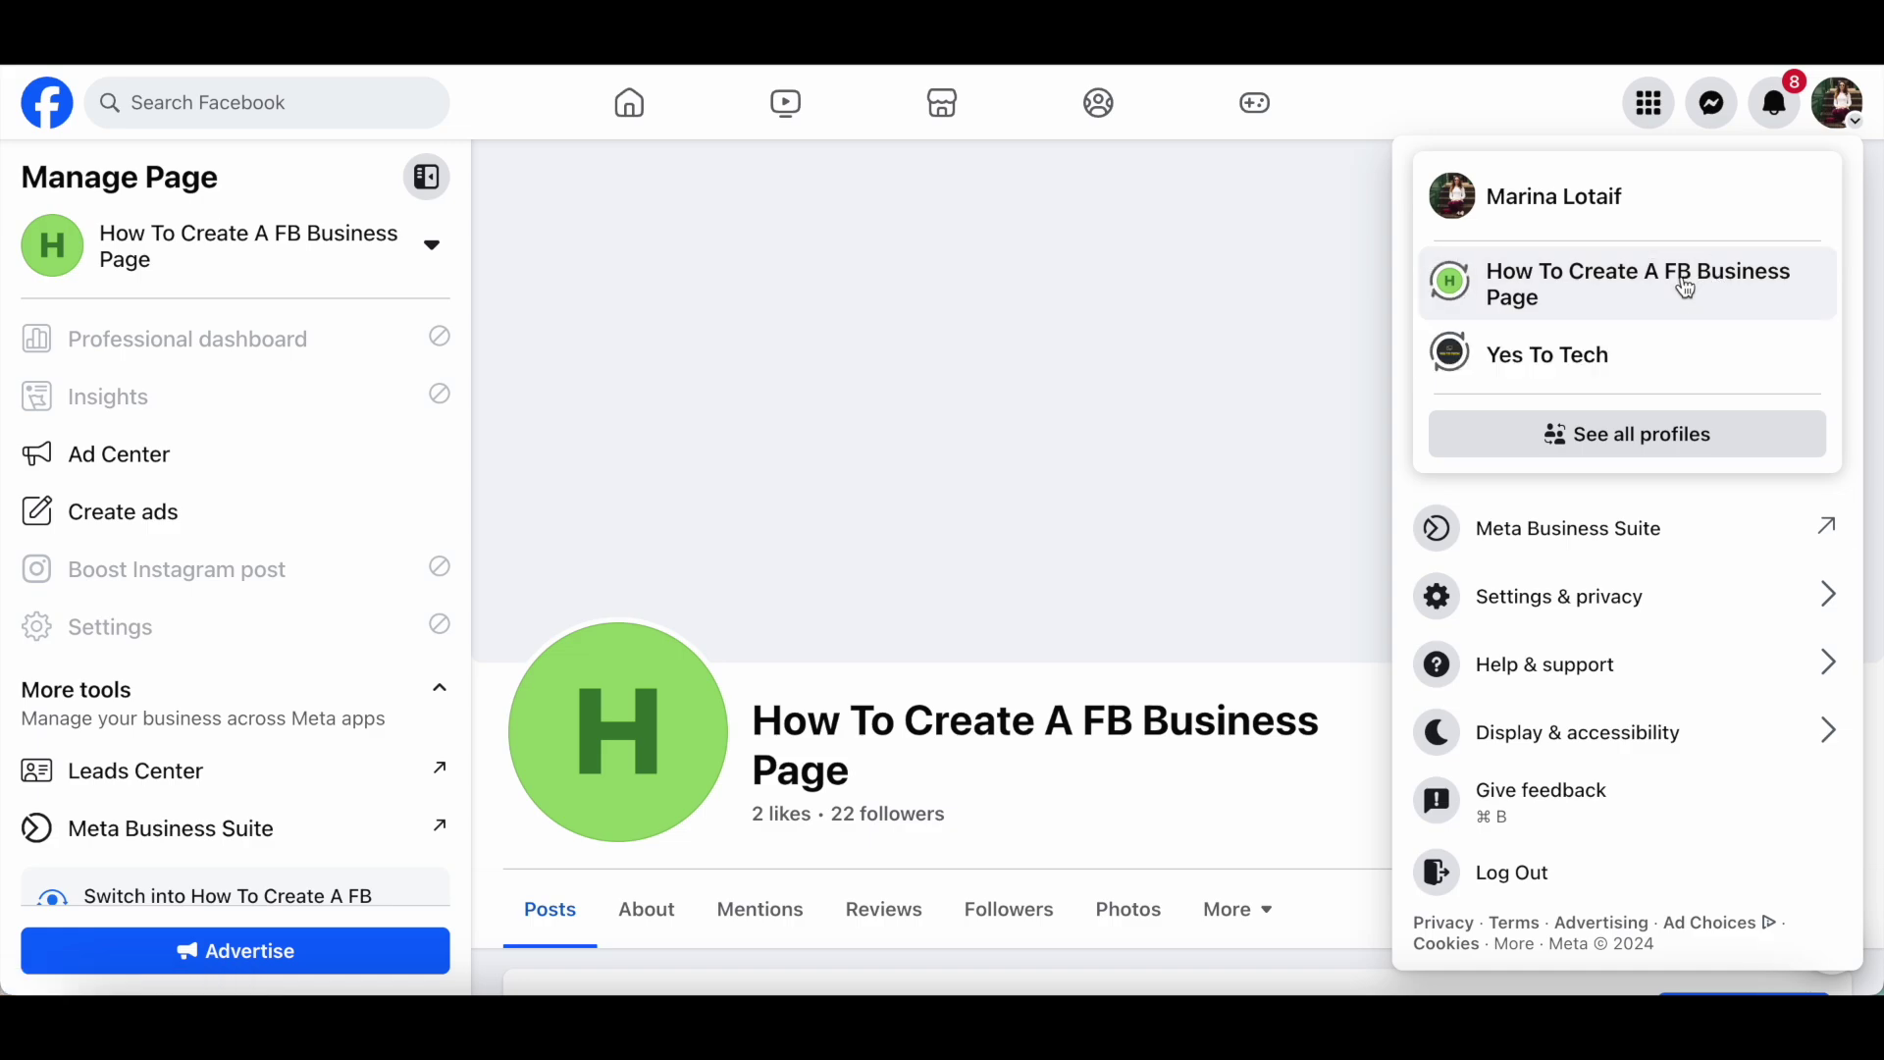
pyautogui.click(1686, 286)
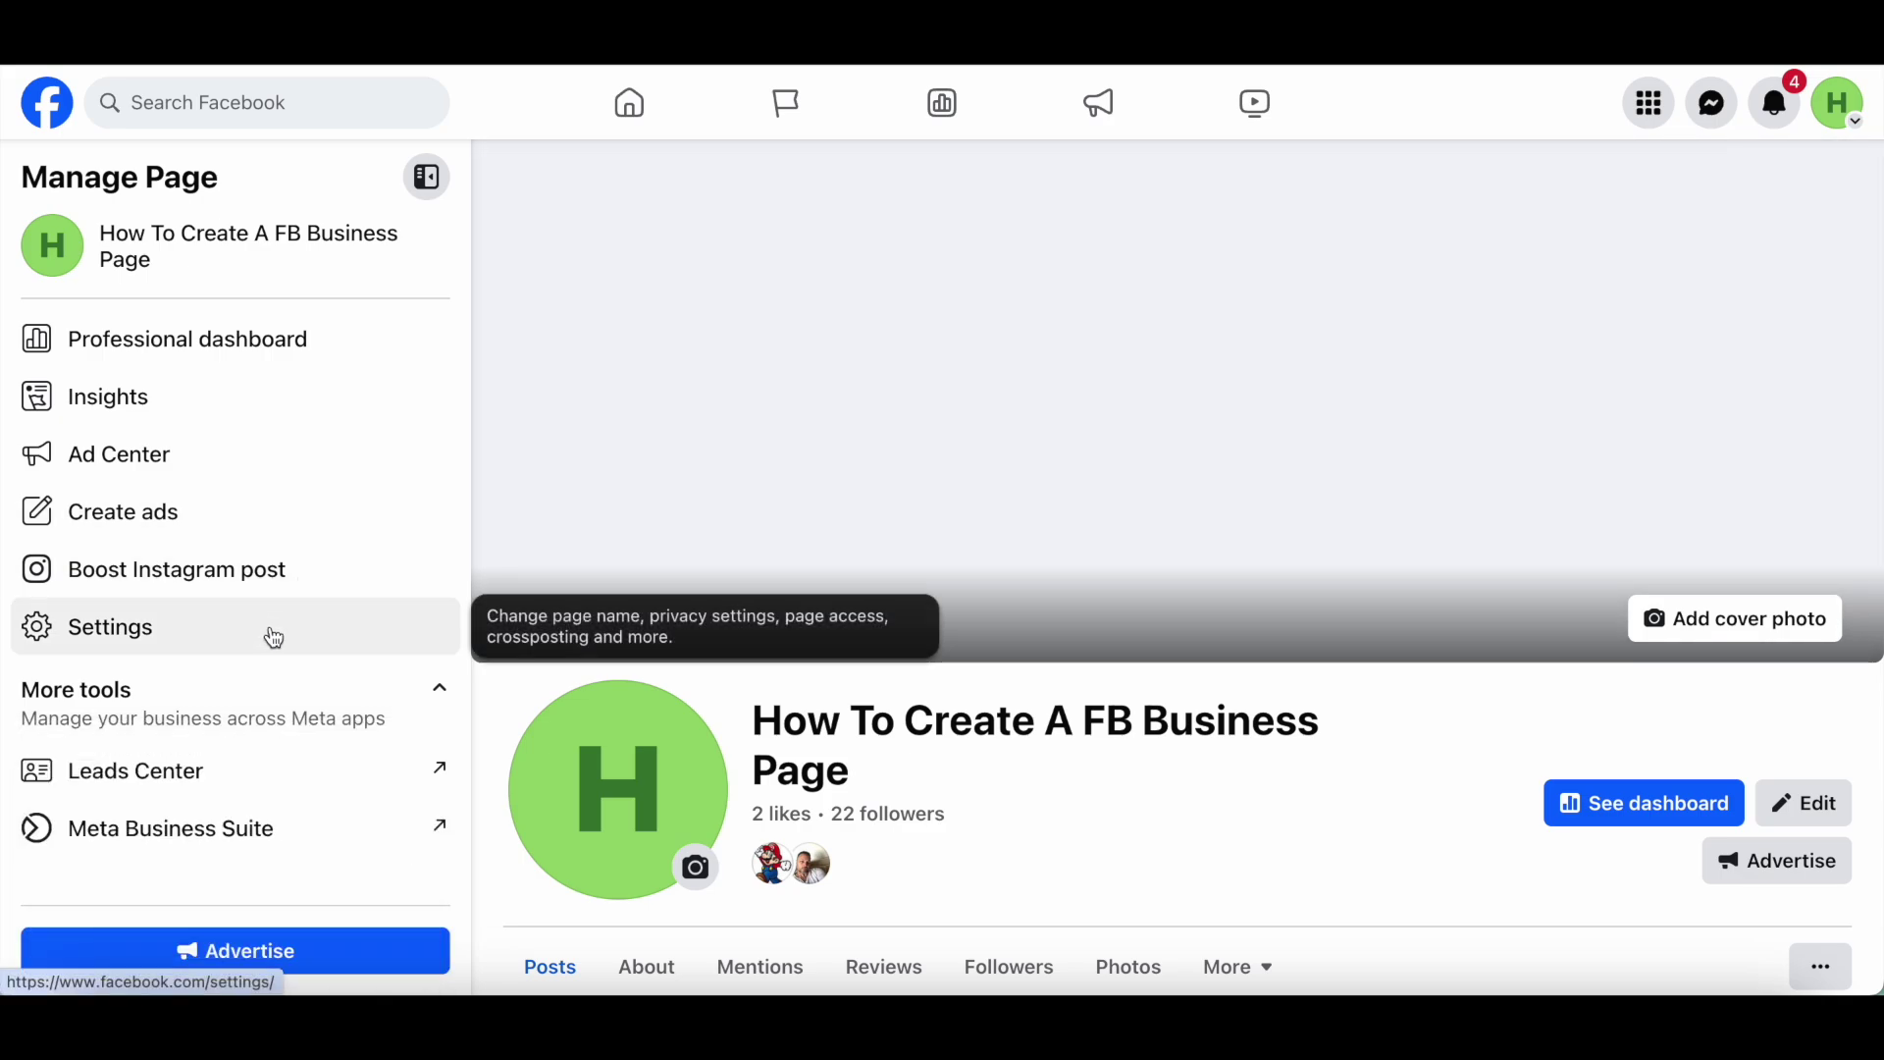
# Open the page's Settings and then Access and control under Your information.
pyautogui.click(273, 636)
pyautogui.scroll(-1, 268, 625)
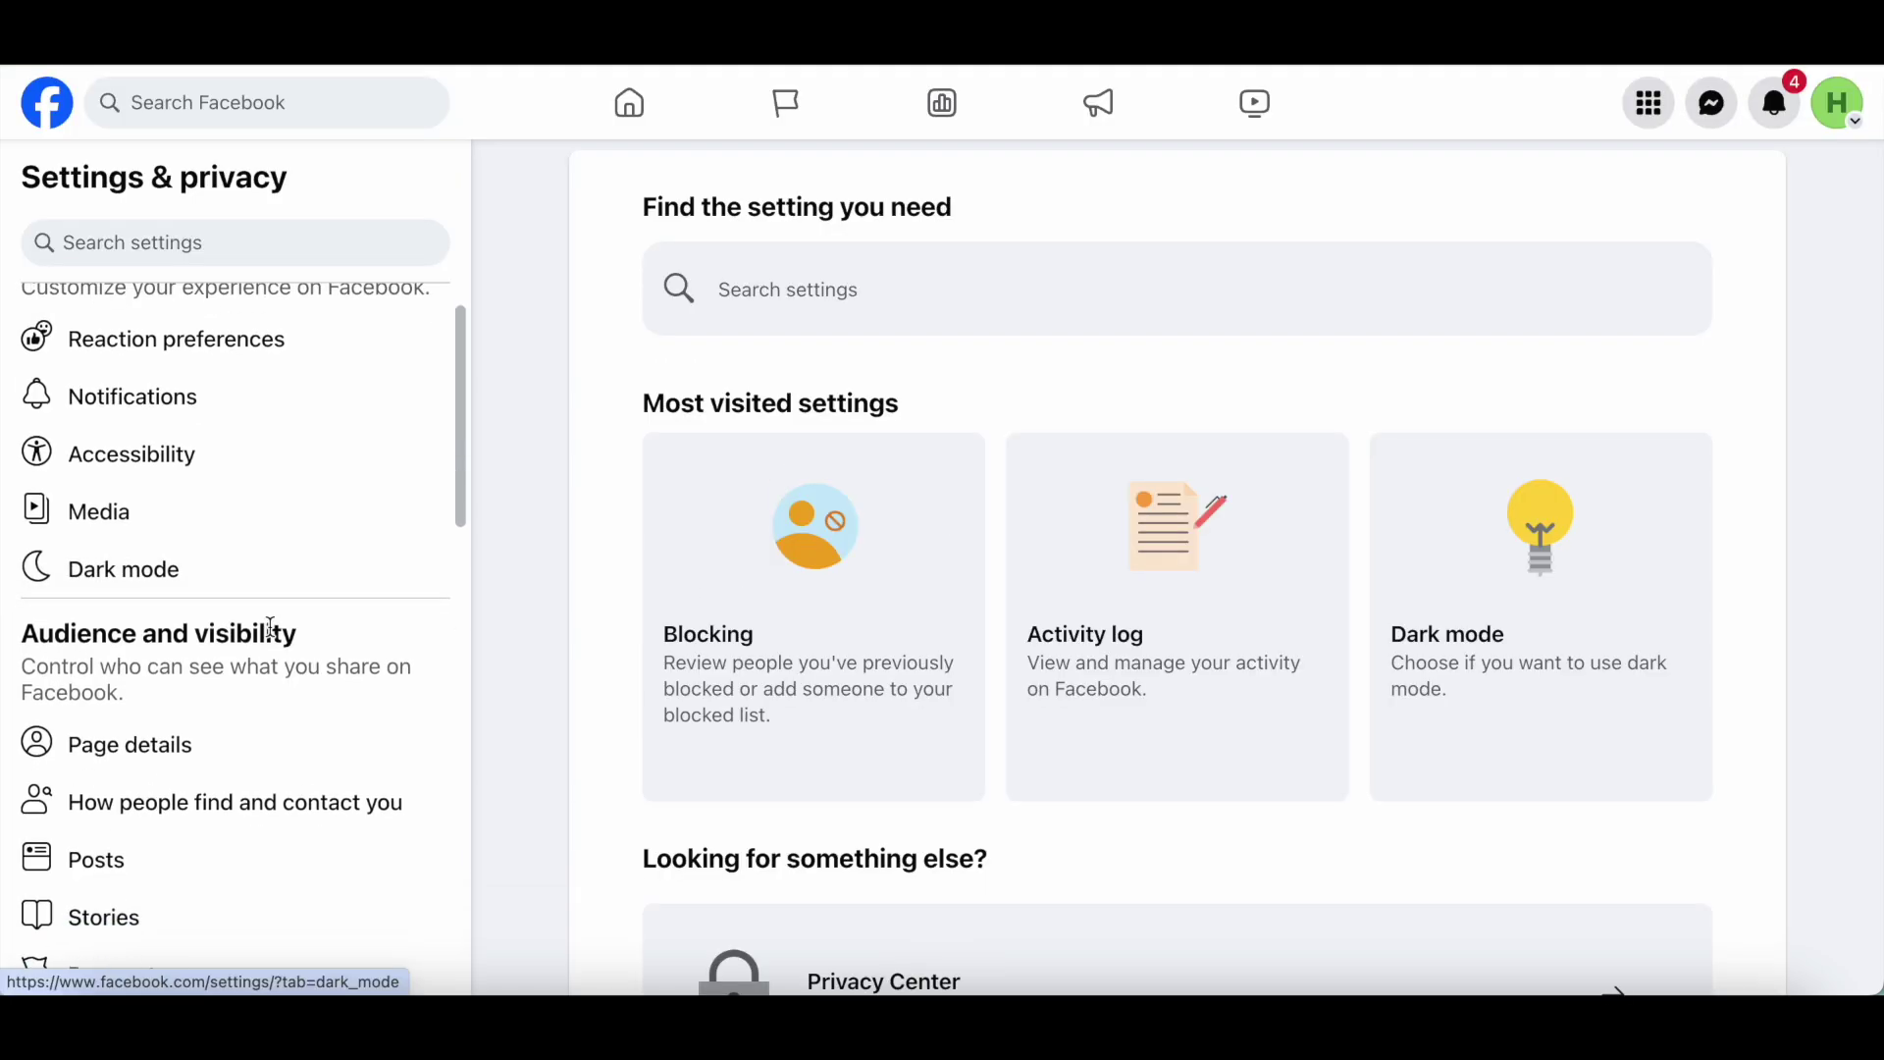
pyautogui.scroll(-3, 270, 625)
pyautogui.scroll(-2, 270, 625)
pyautogui.scroll(-2, 270, 624)
pyautogui.scroll(-2, 270, 624)
pyautogui.scroll(-2, 270, 624)
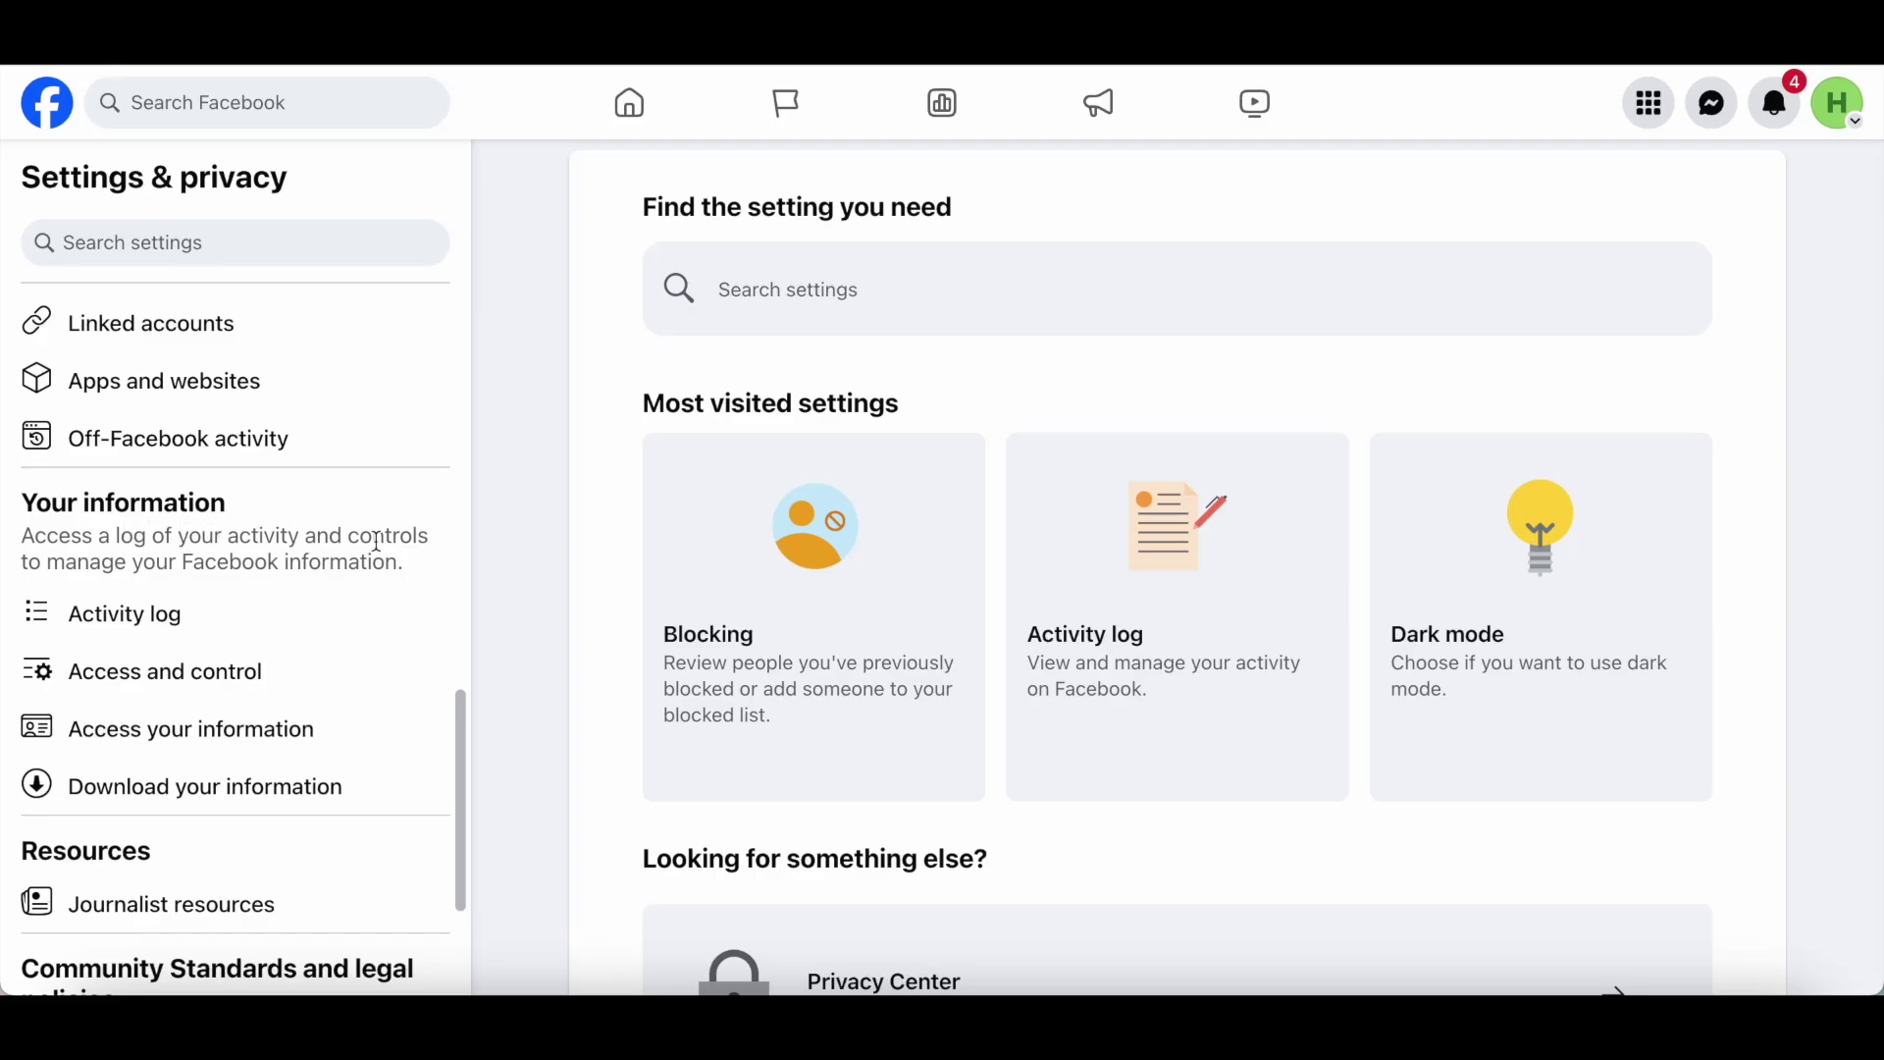
pyautogui.click(311, 680)
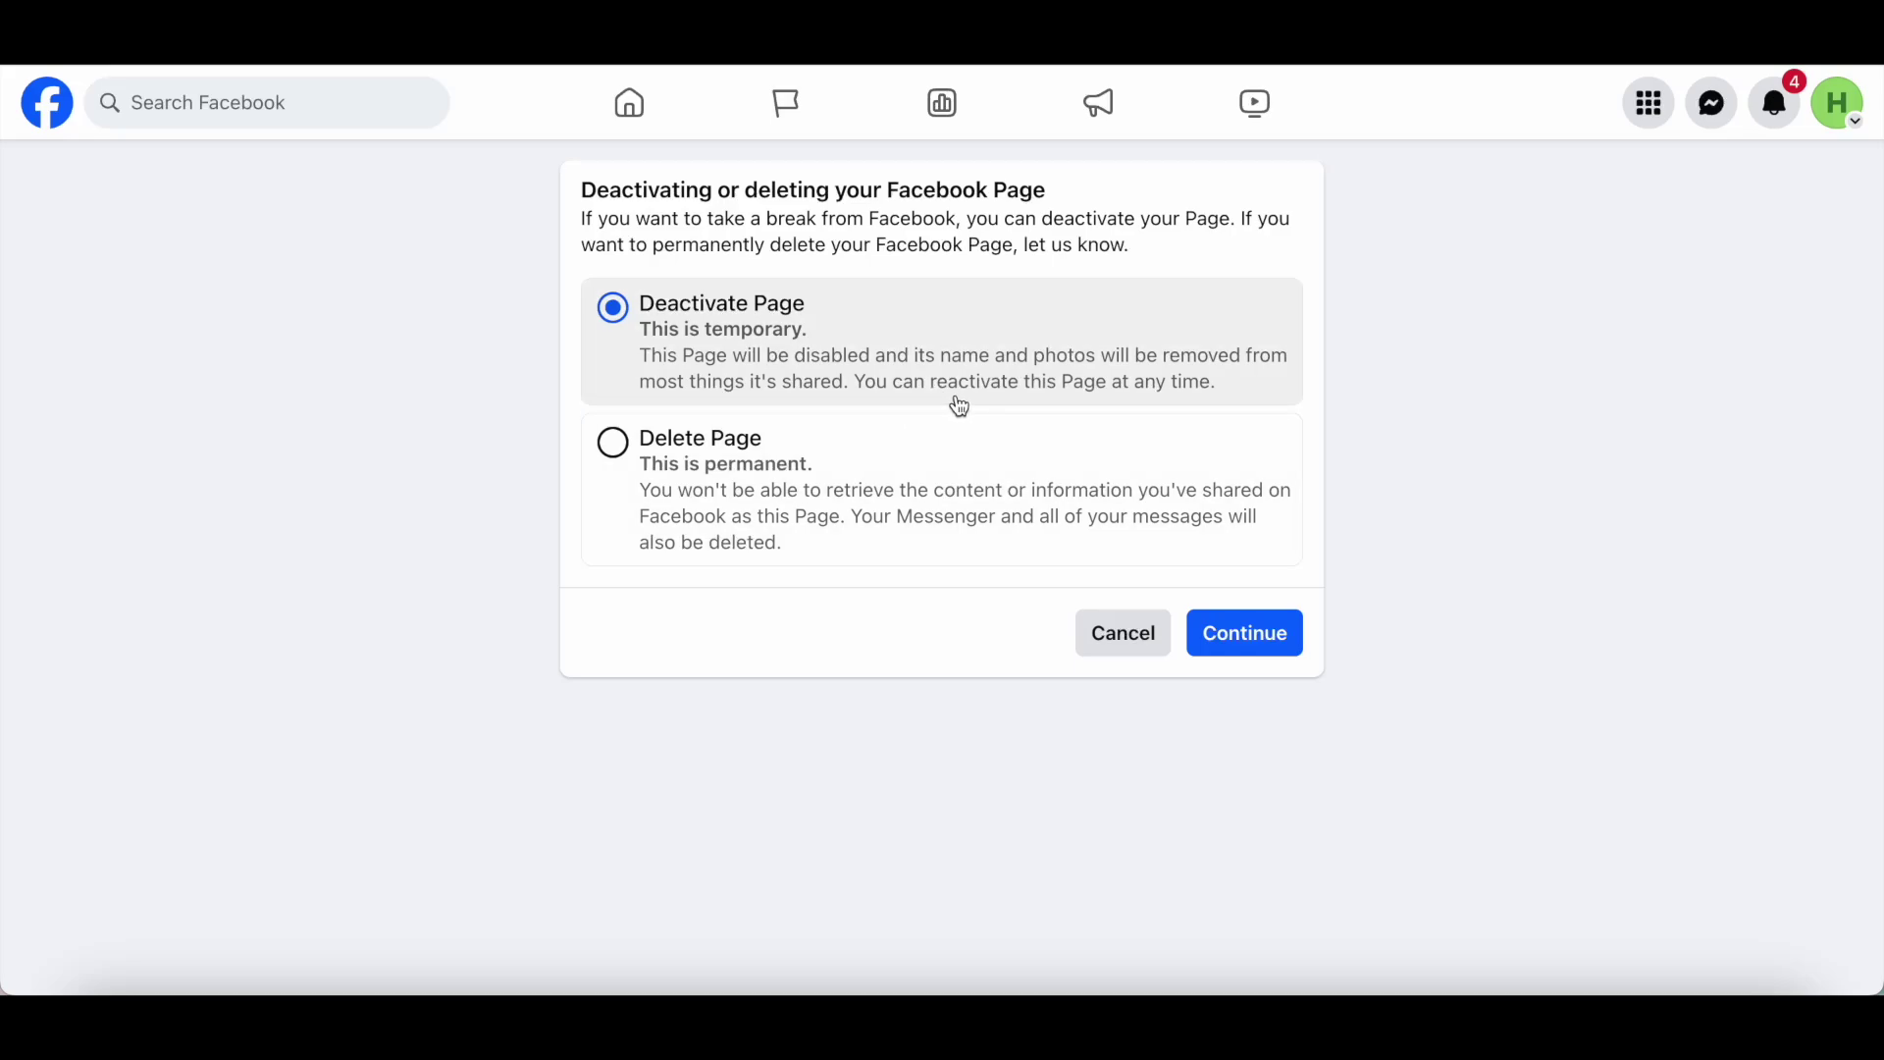
# Select Delete Page instead of deactivation and continue.
pyautogui.click(870, 490)
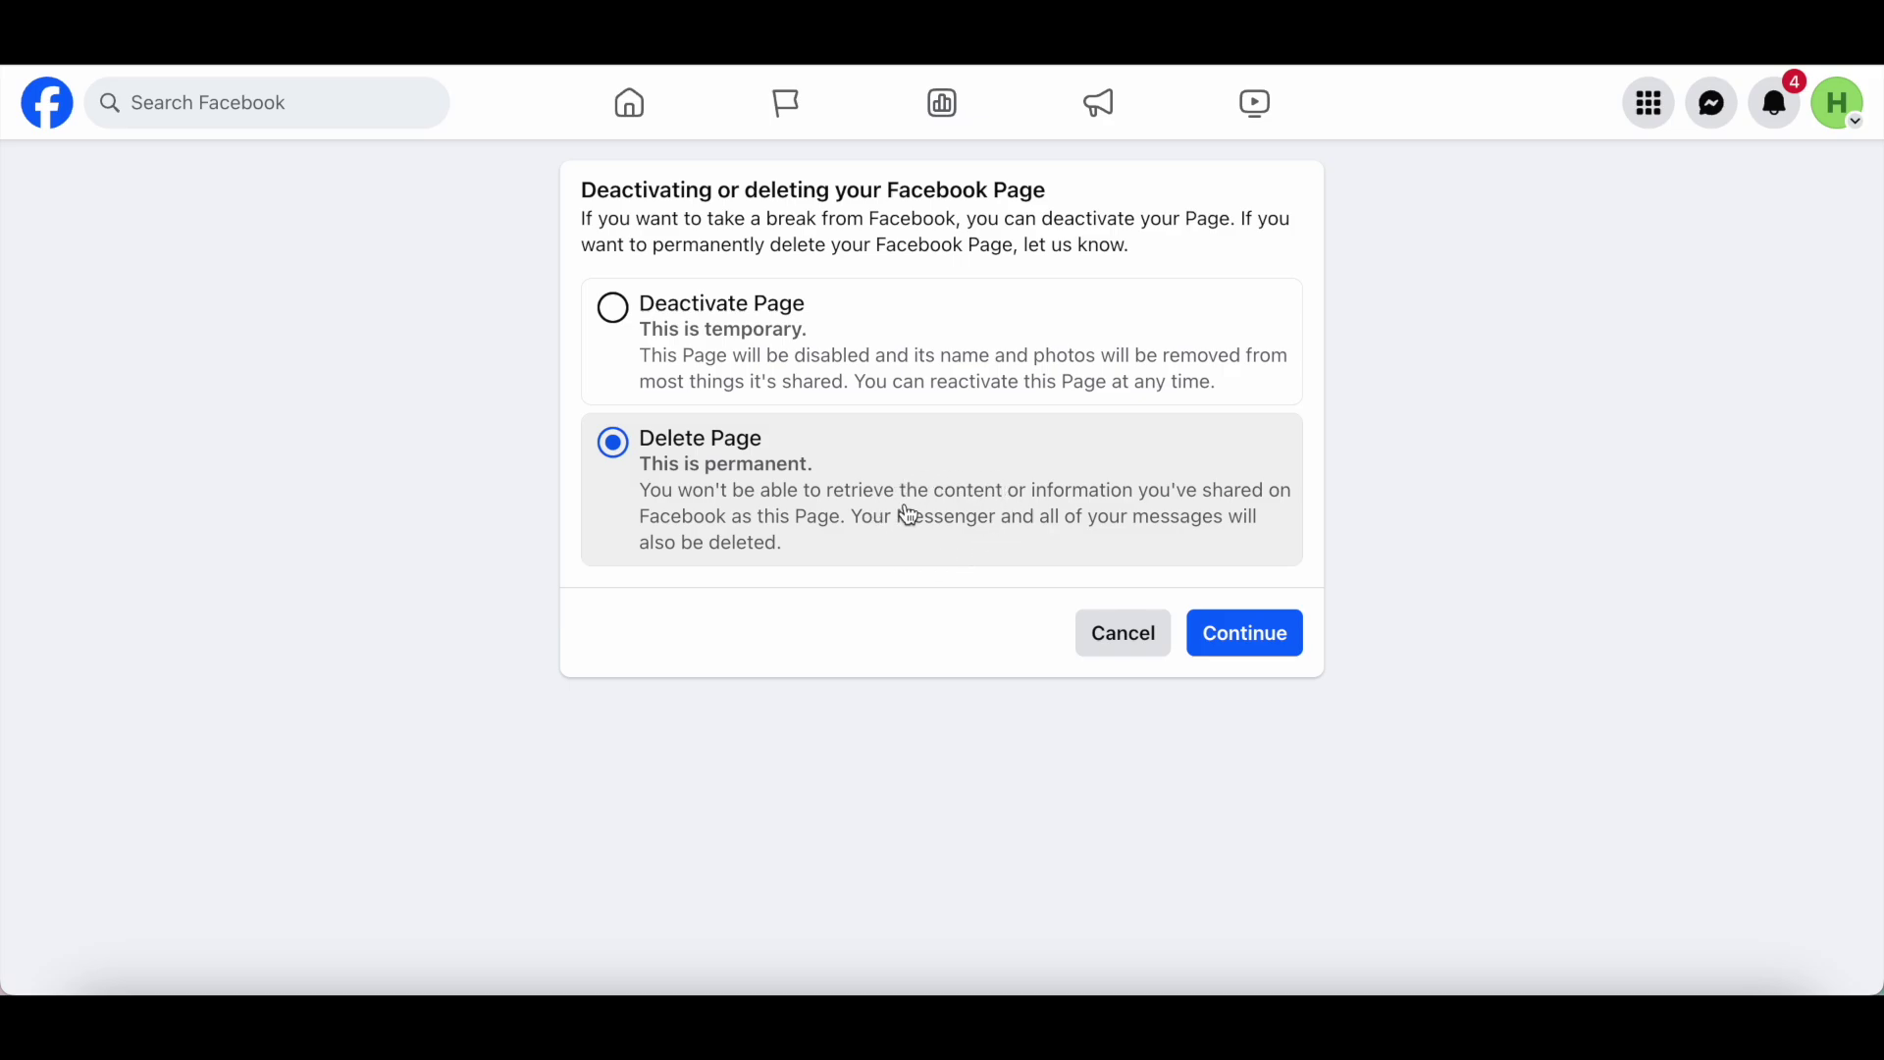
pyautogui.click(1234, 648)
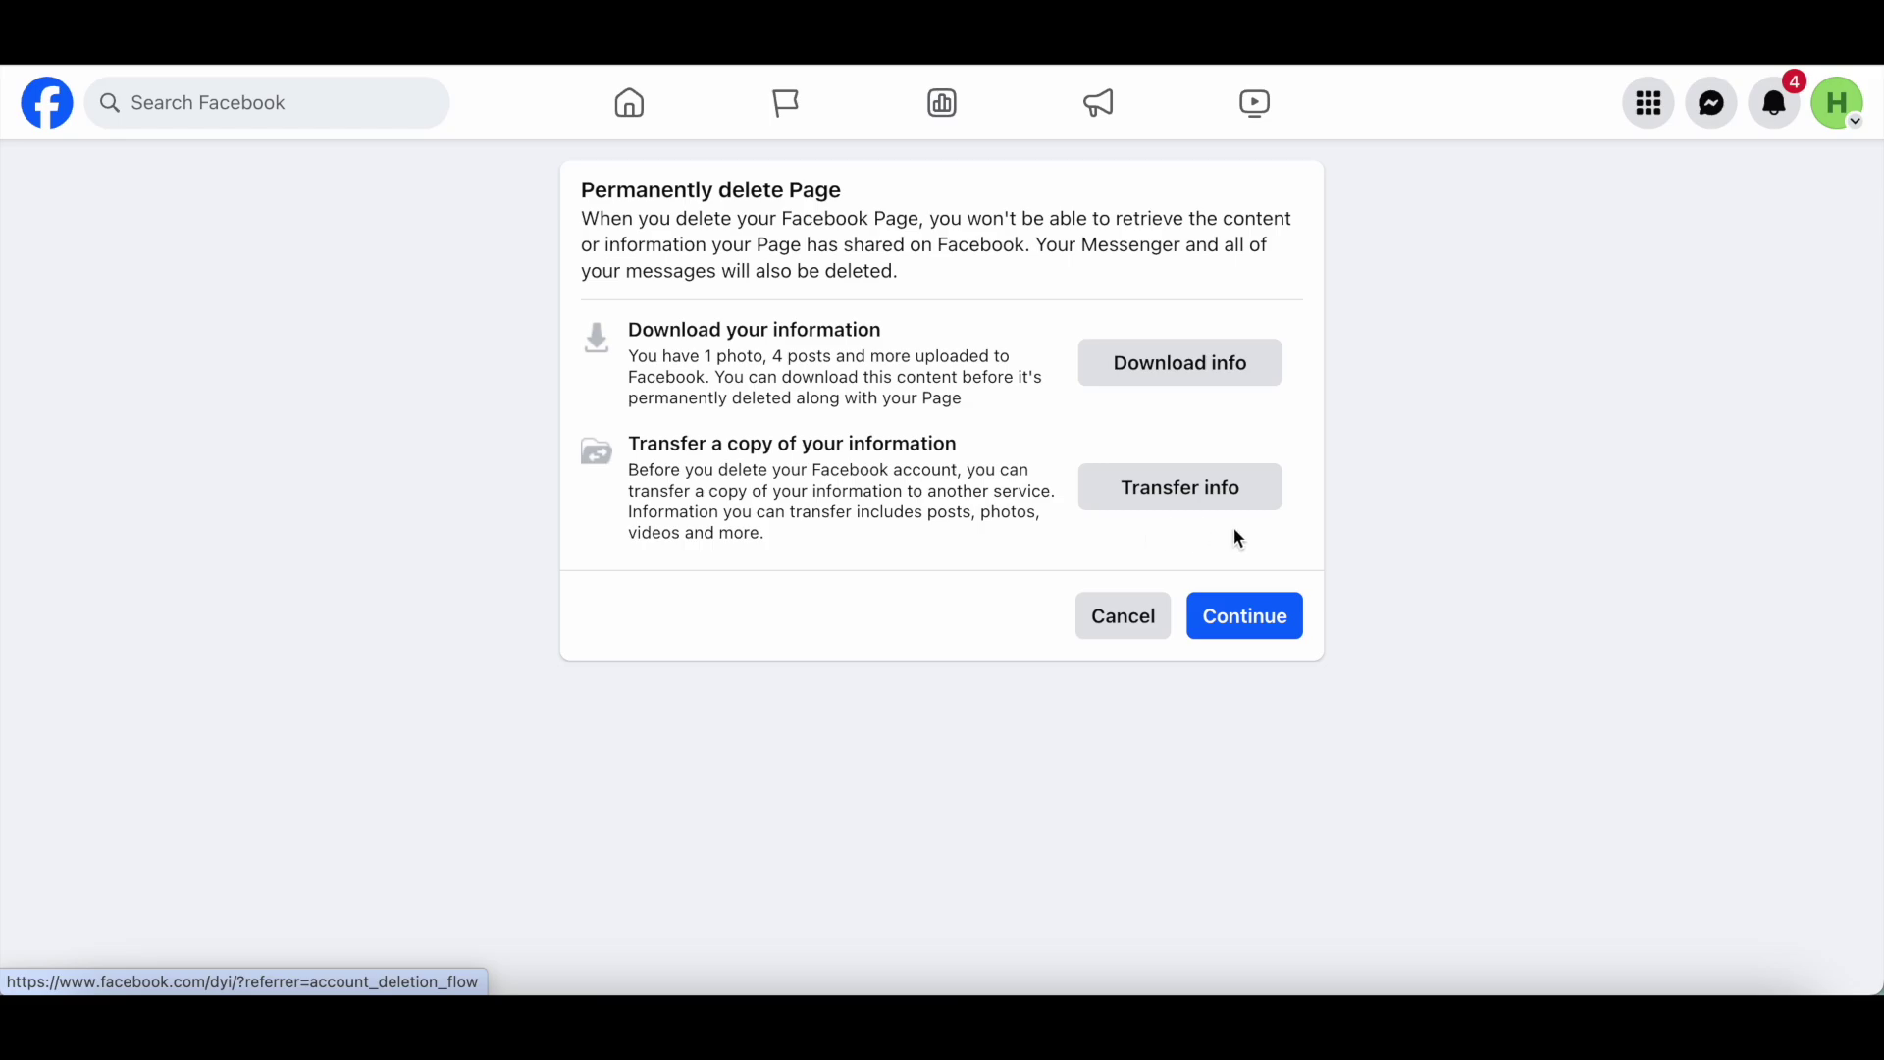
# Skip the download and transfer offers on the Permanently delete Page screen.
pyautogui.click(1248, 633)
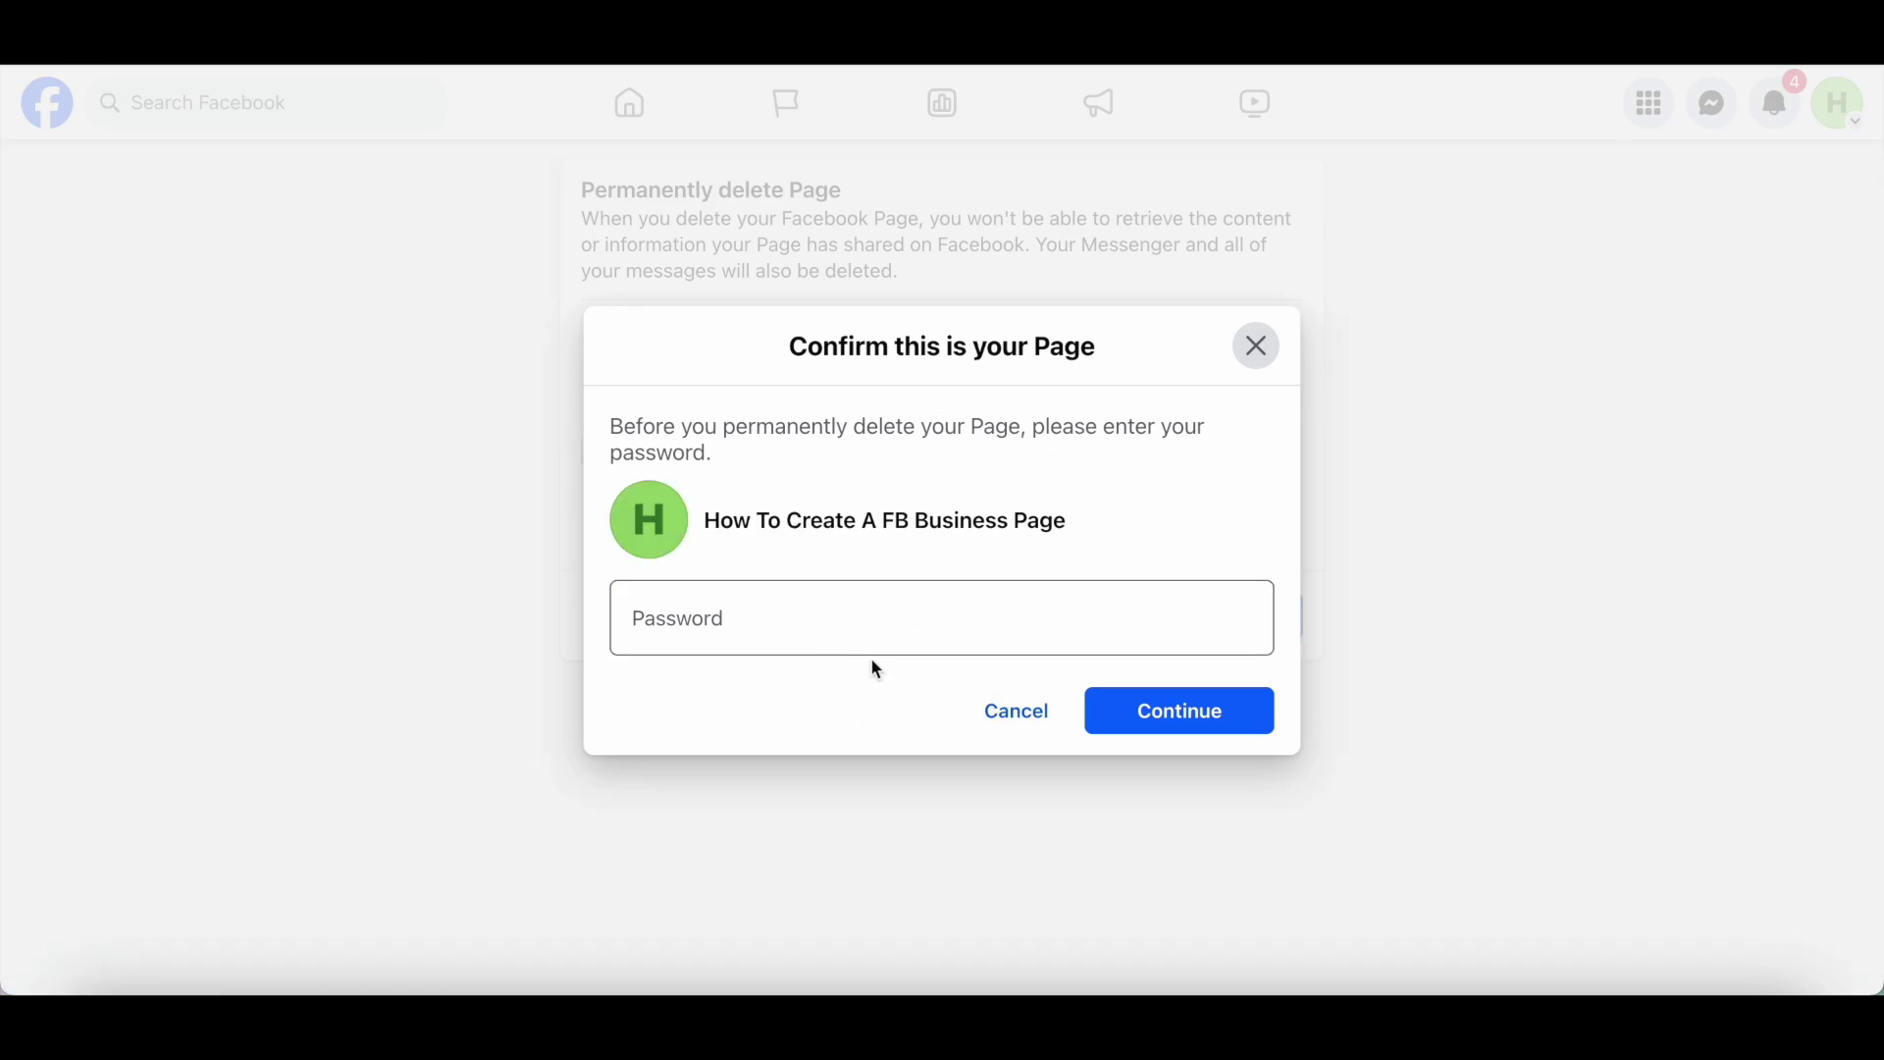
# Enter the account password and submit it to confirm deleting the page.
pyautogui.click(812, 610)
pyautogui.write('••')
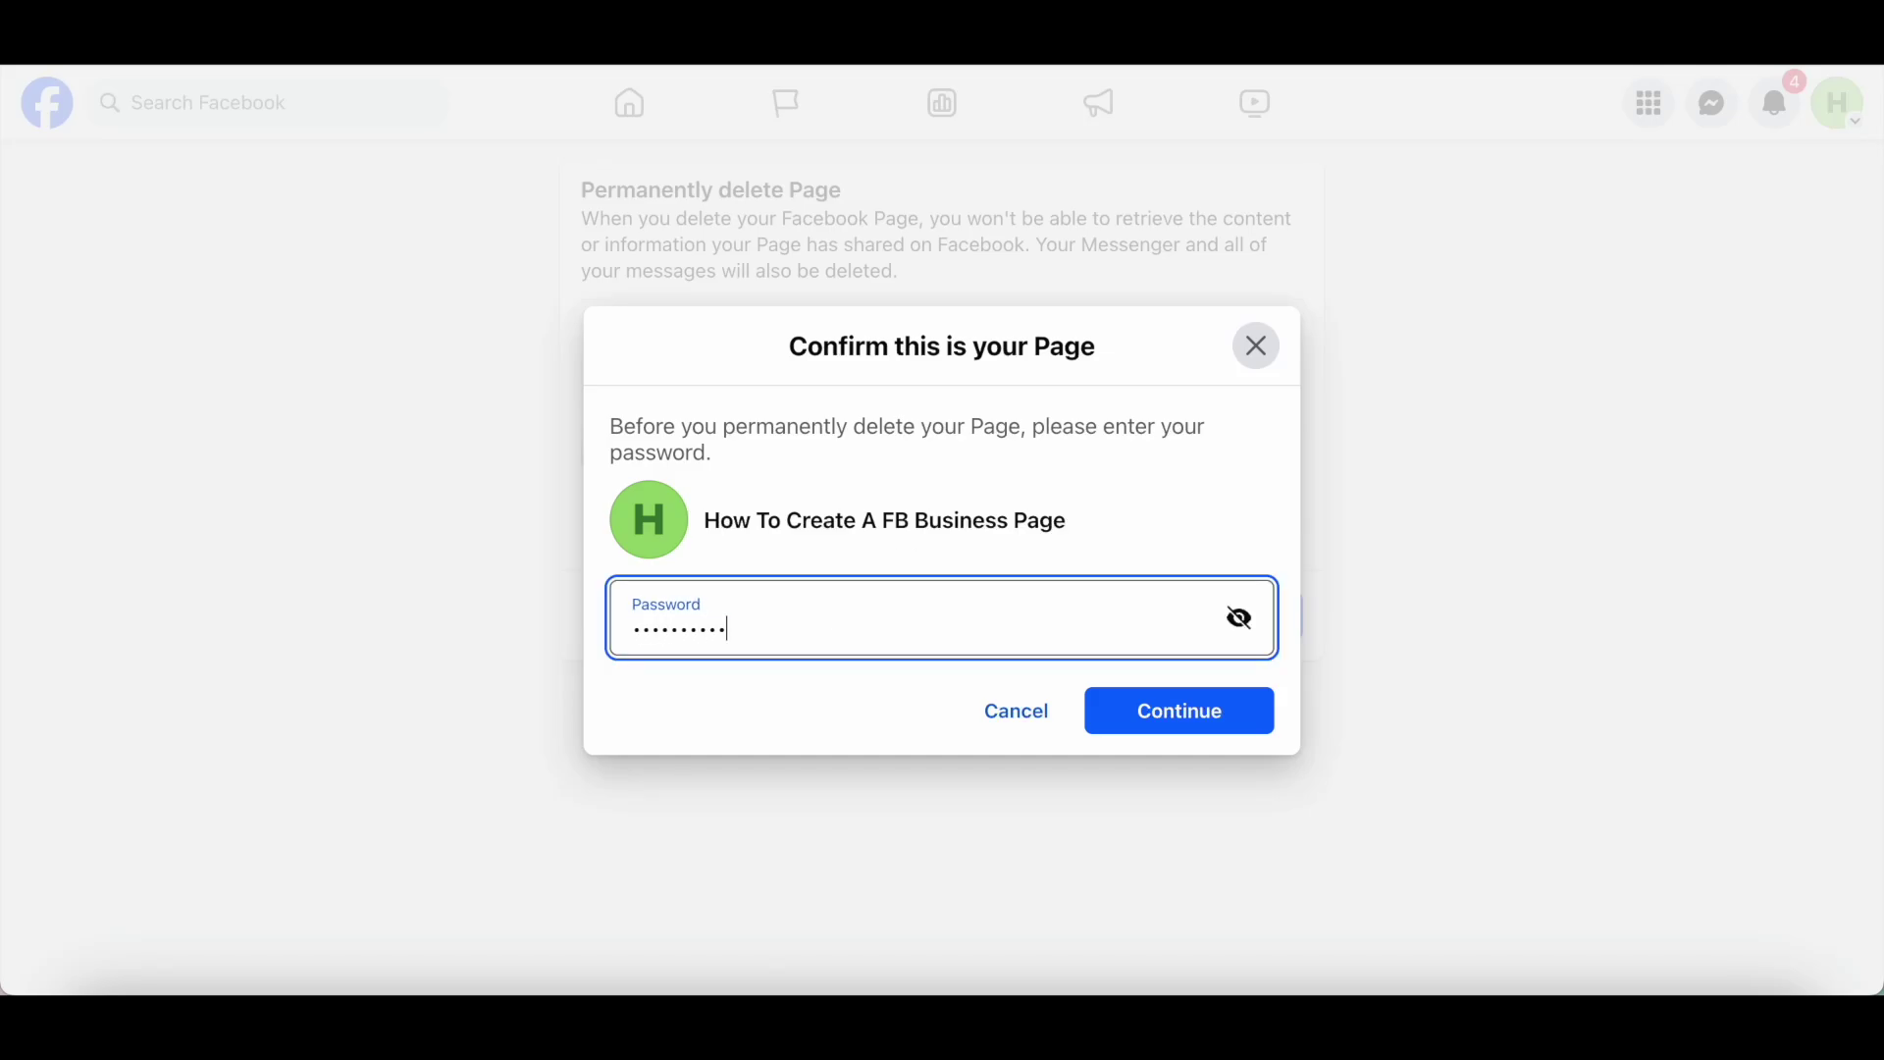
pyautogui.click(1165, 712)
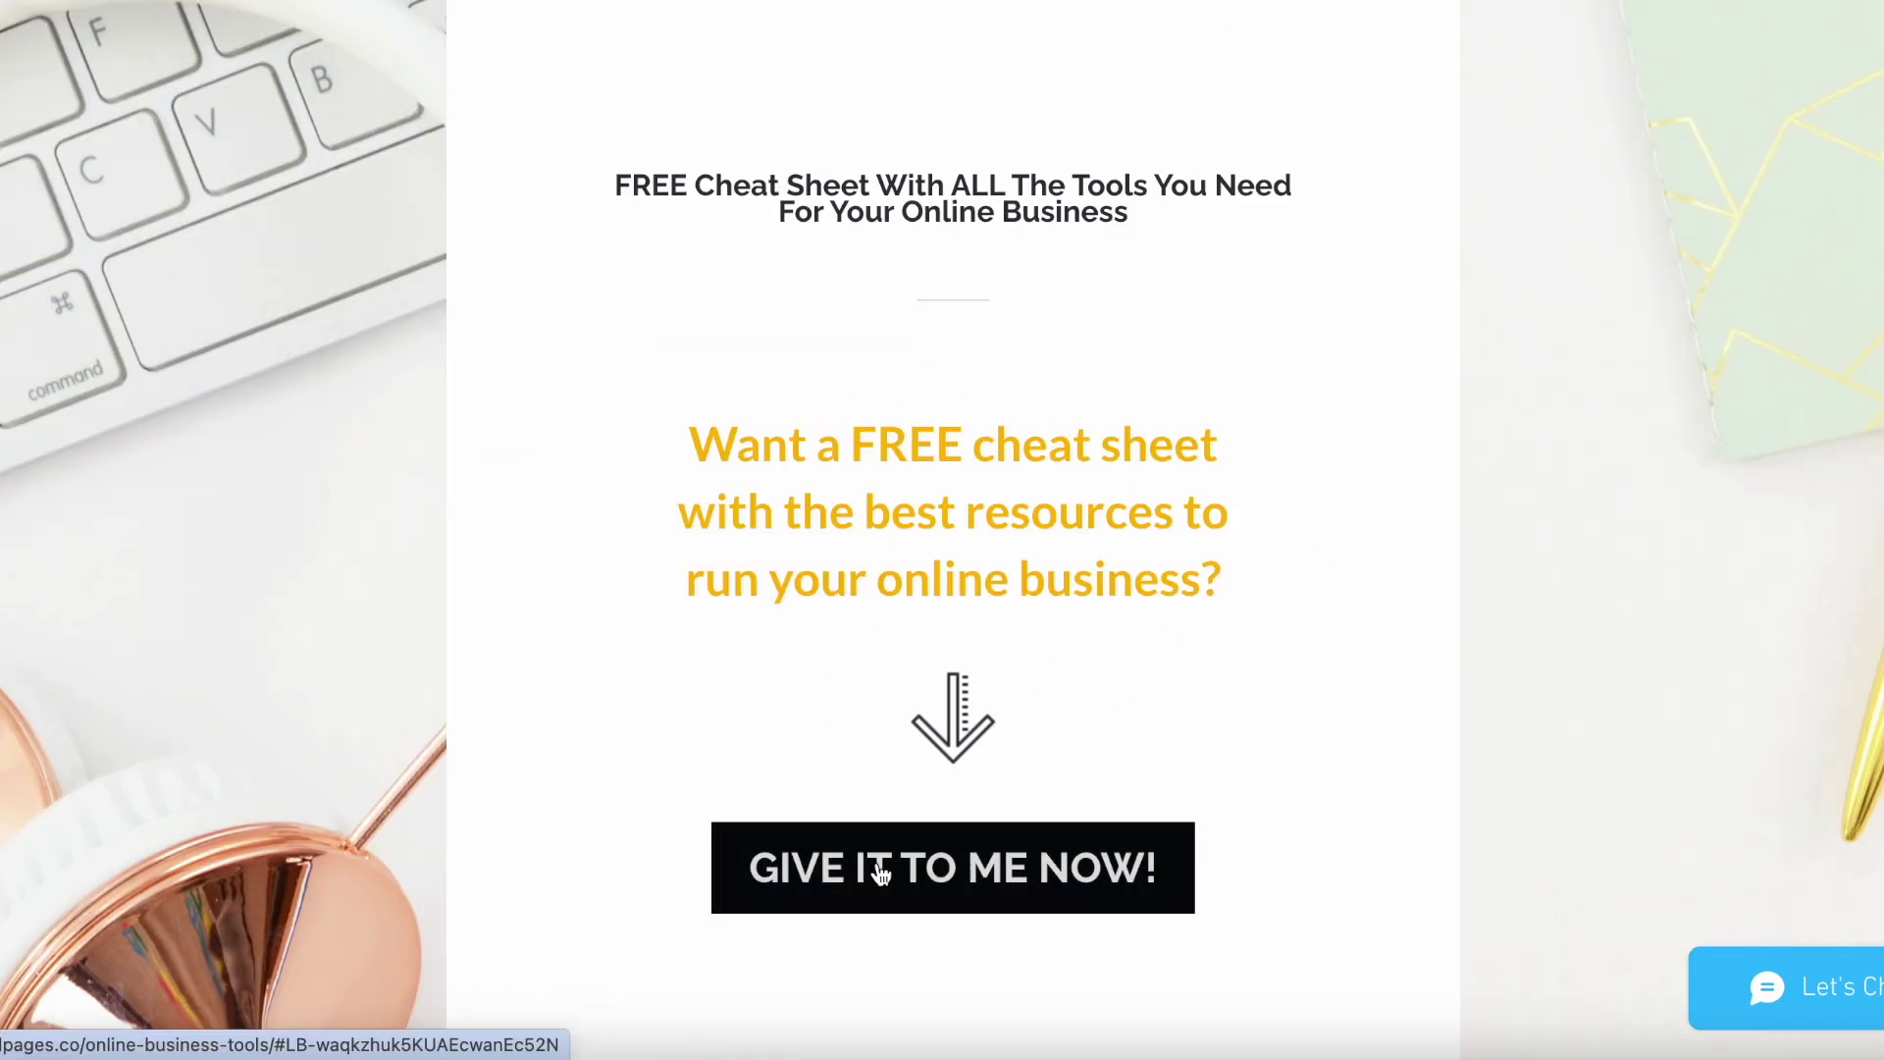
# Open the cheat-sheet signup form via GIVE IT TO ME NOW!, then enter first name and e-mail.
pyautogui.click(913, 868)
pyautogui.write('Marina')
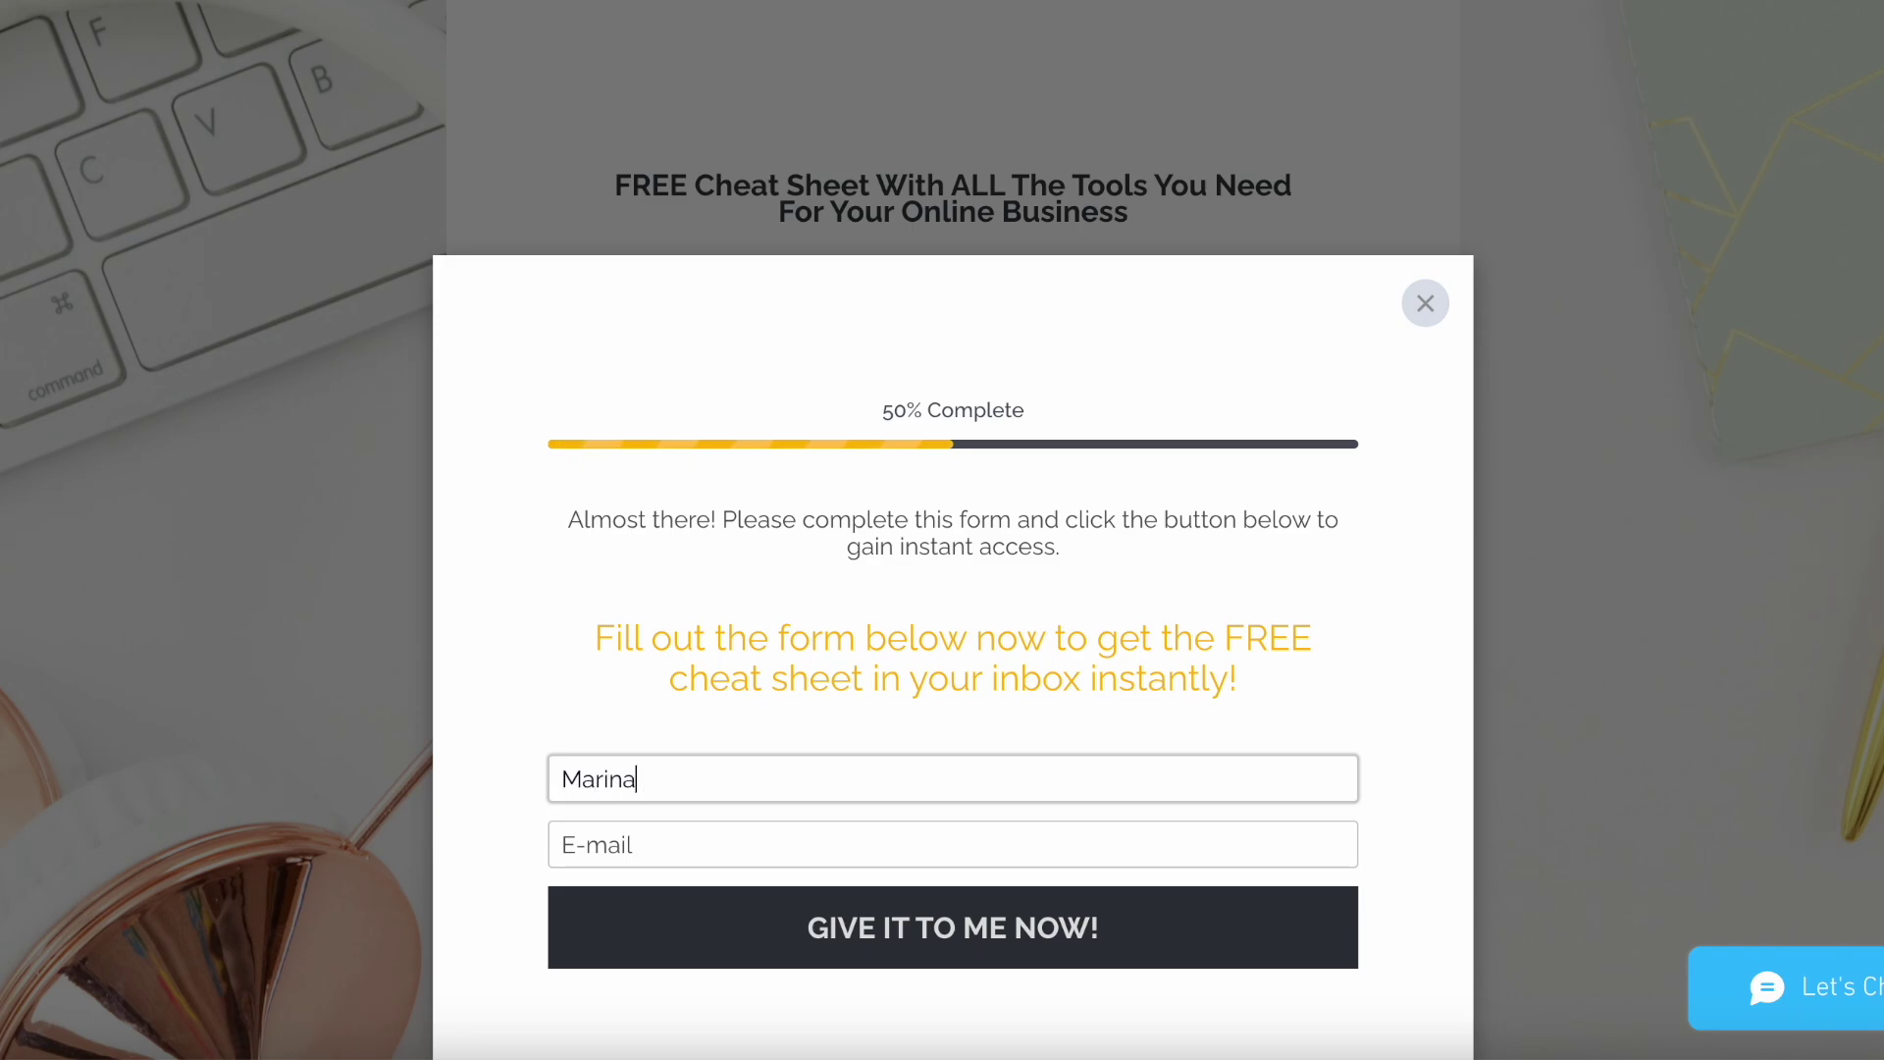
pyautogui.press('Tab')
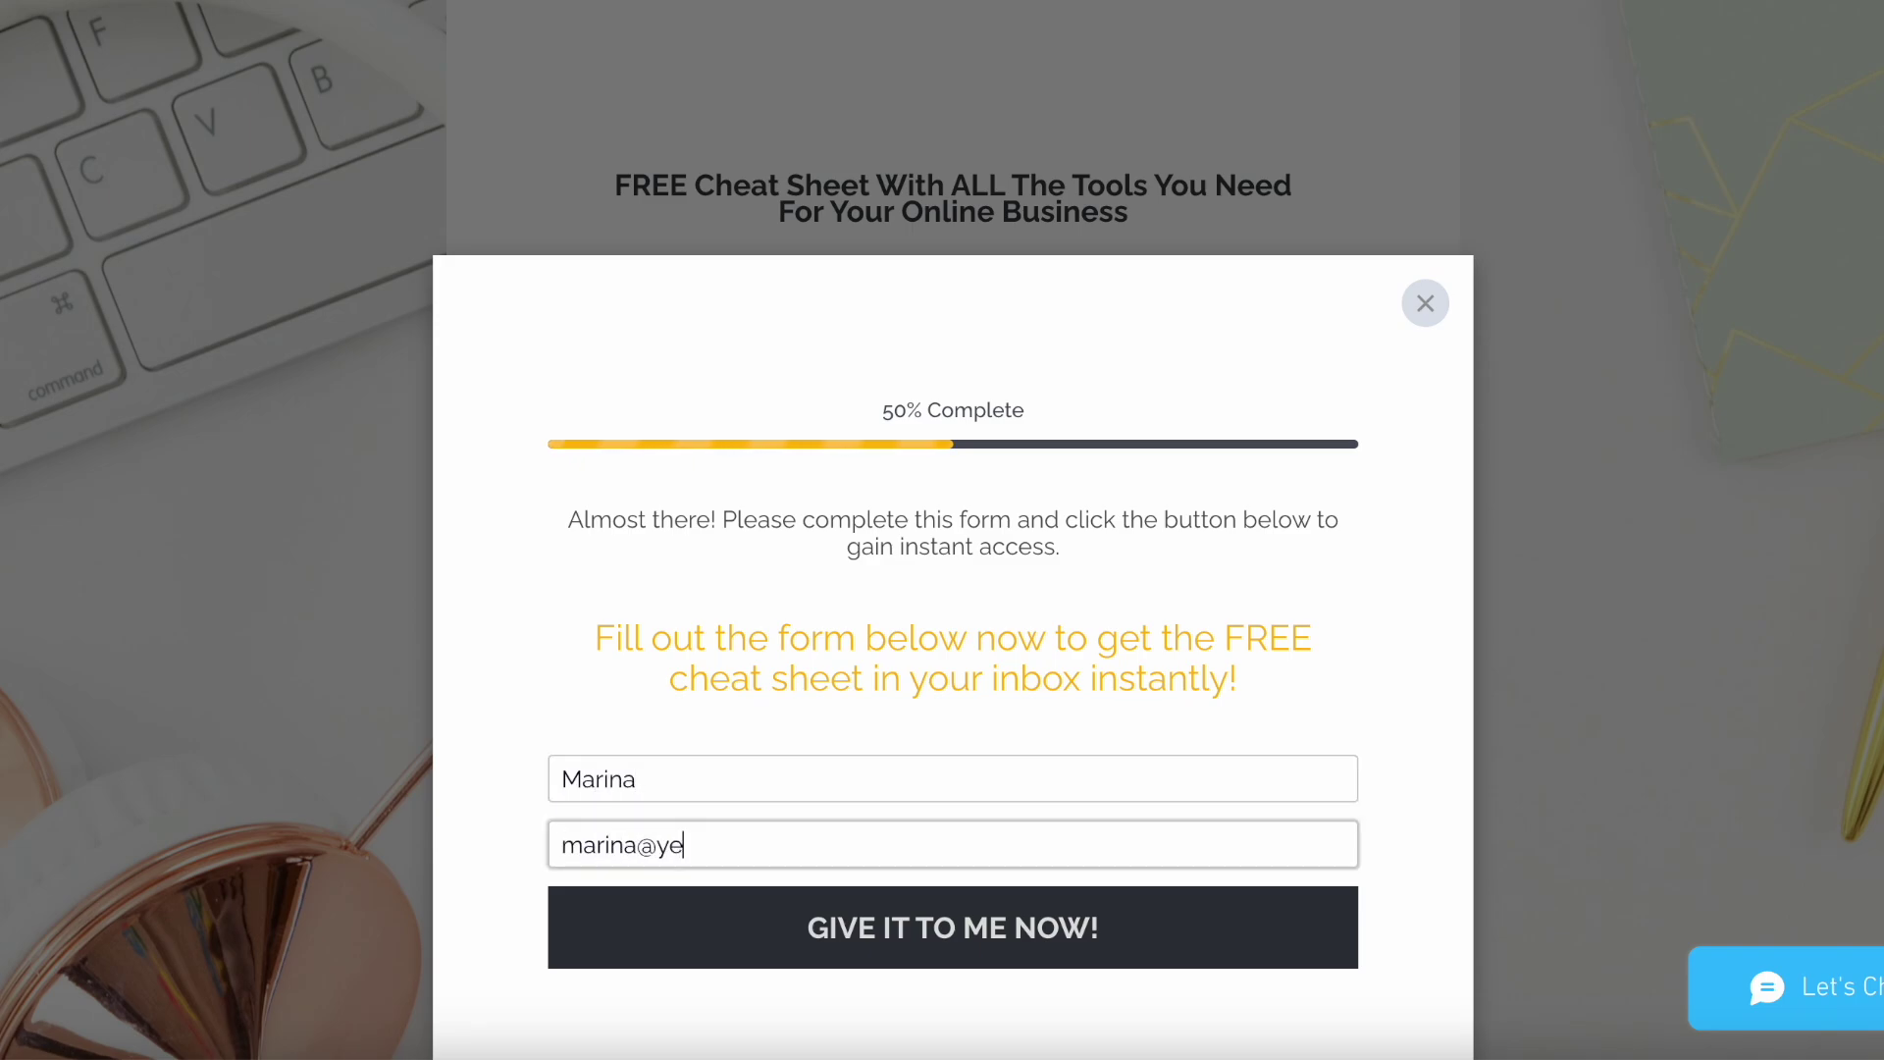
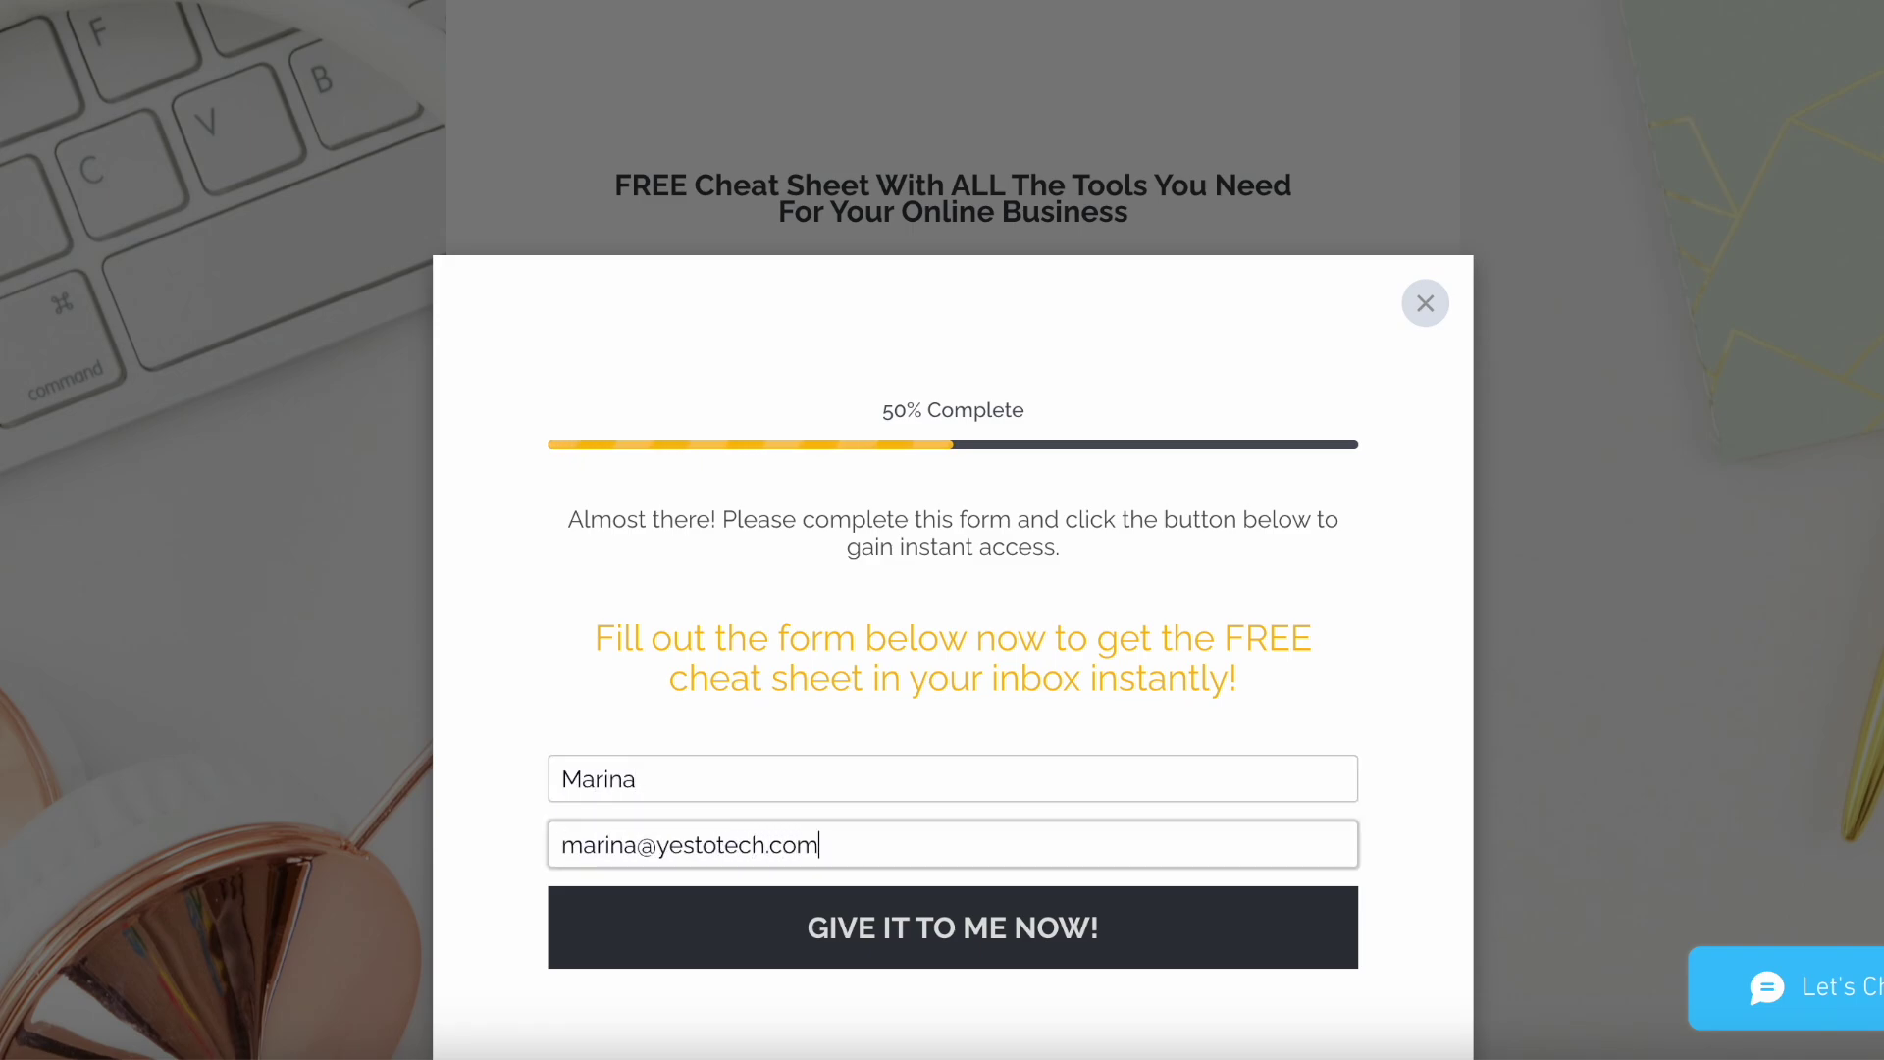